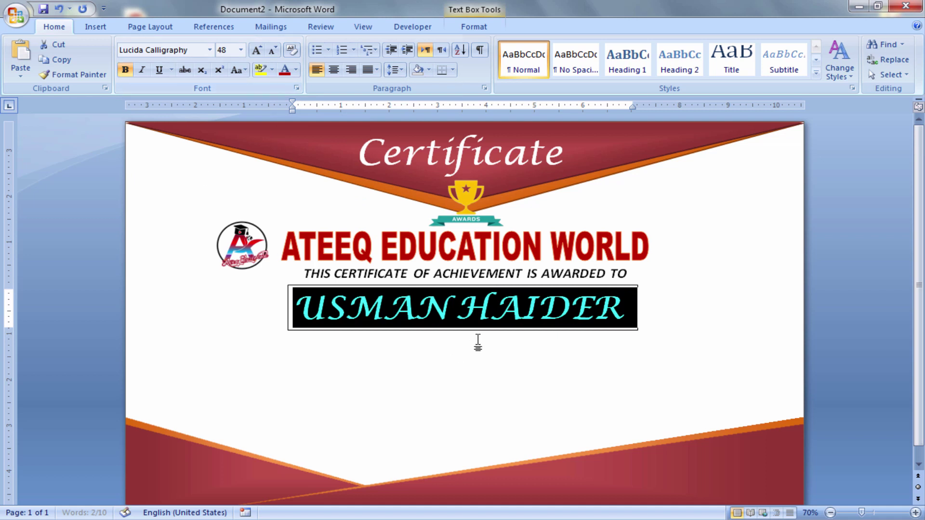
# Step: Remove the fill and outline from the recipient name text box
pyautogui.click(291, 294)
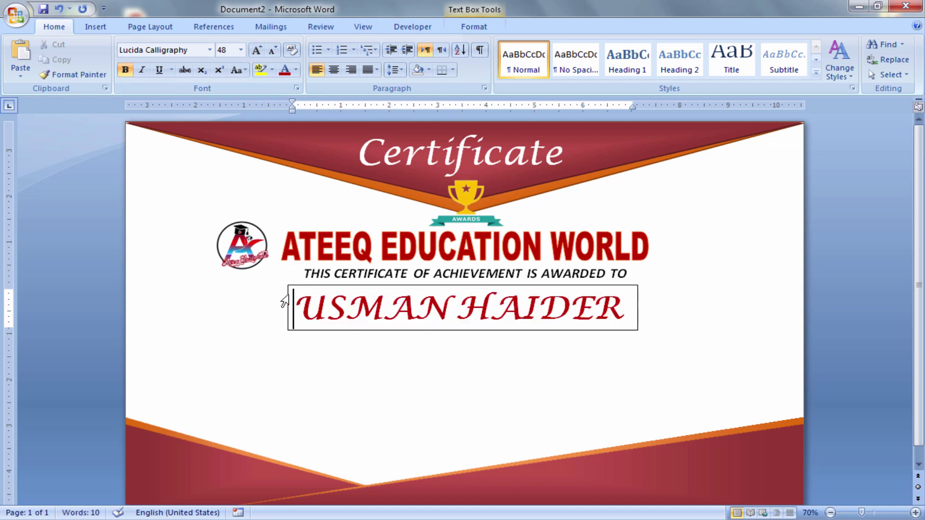
pyautogui.click(290, 288)
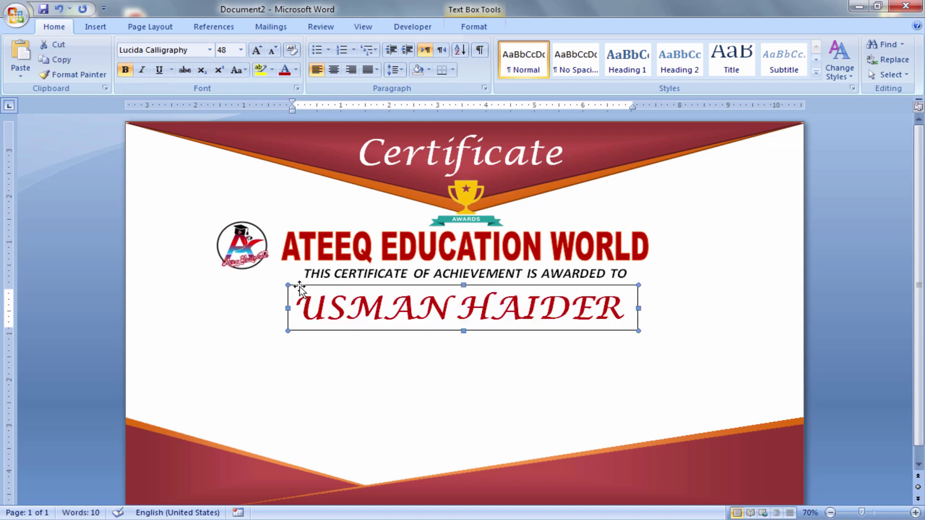
pyautogui.click(466, 27)
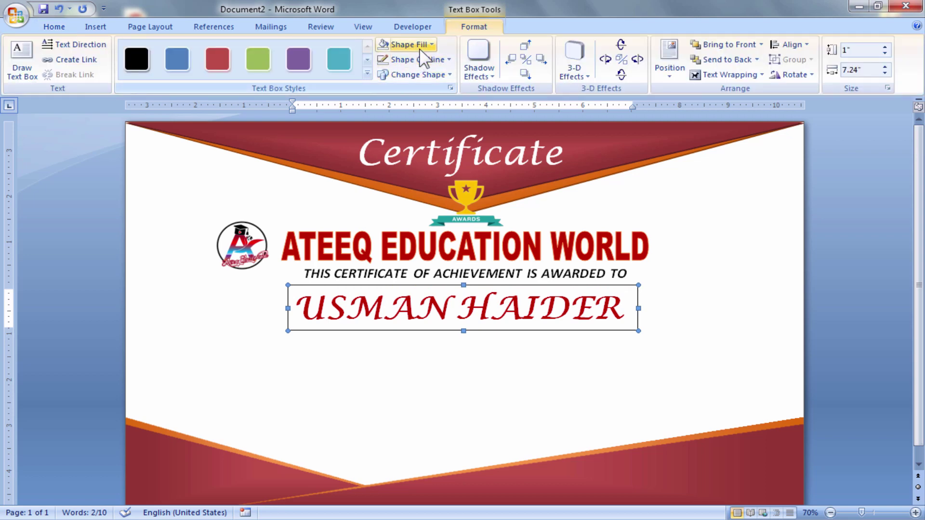
pyautogui.click(409, 44)
pyautogui.click(412, 162)
pyautogui.click(418, 59)
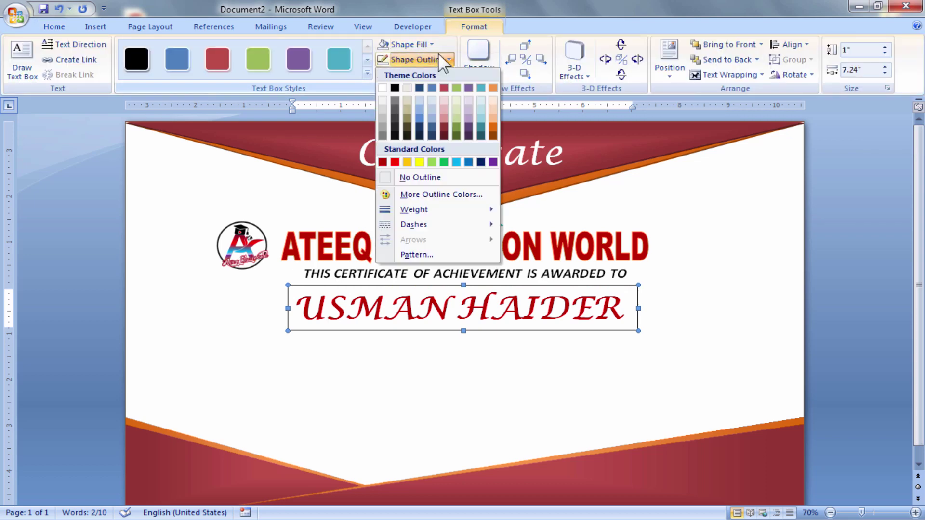
pyautogui.click(424, 178)
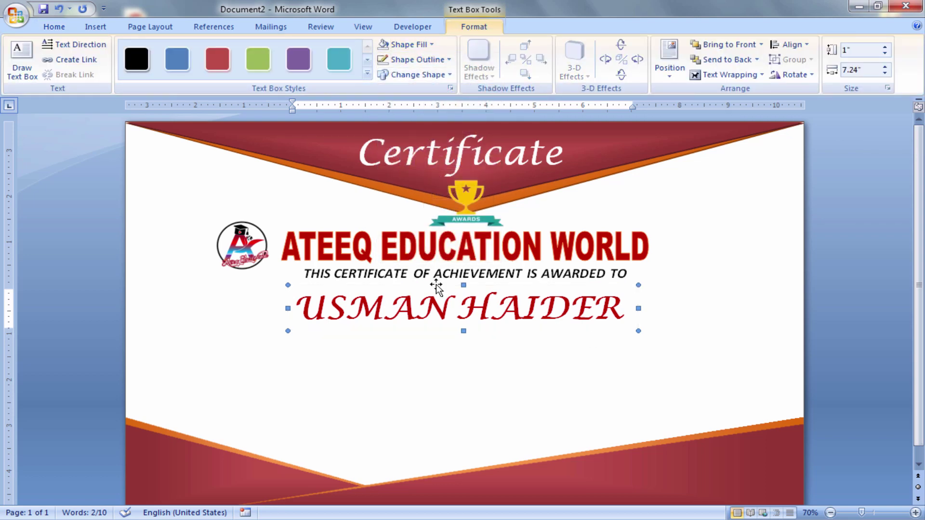
# Step: Try to nudge the "THIS CERTIFICATE OF ACHIEVEMENT IS AWARDED TO" text box vertically in small increments
pyautogui.click(489, 280)
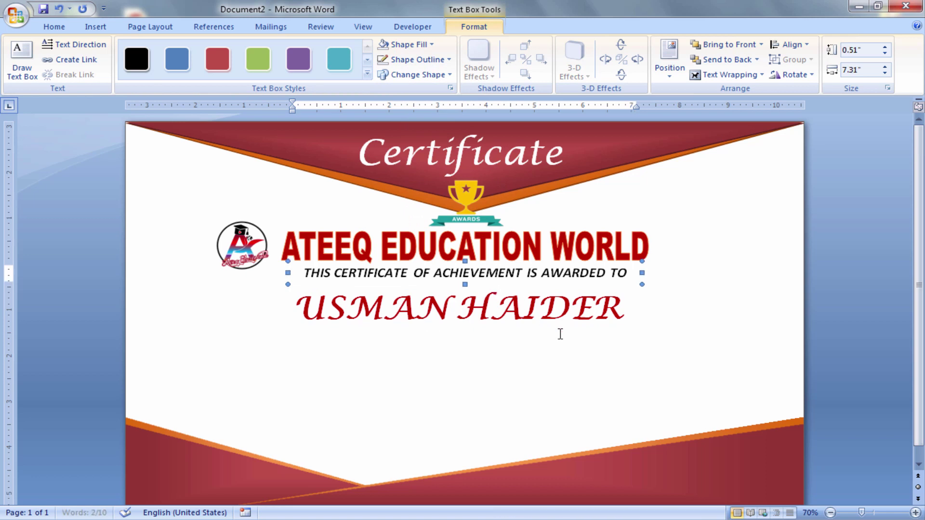
pyautogui.hotkey('ctrl', 'Down')
pyautogui.hotkey('ctrl', 'Down')
pyautogui.hotkey('ctrl', 'Down')
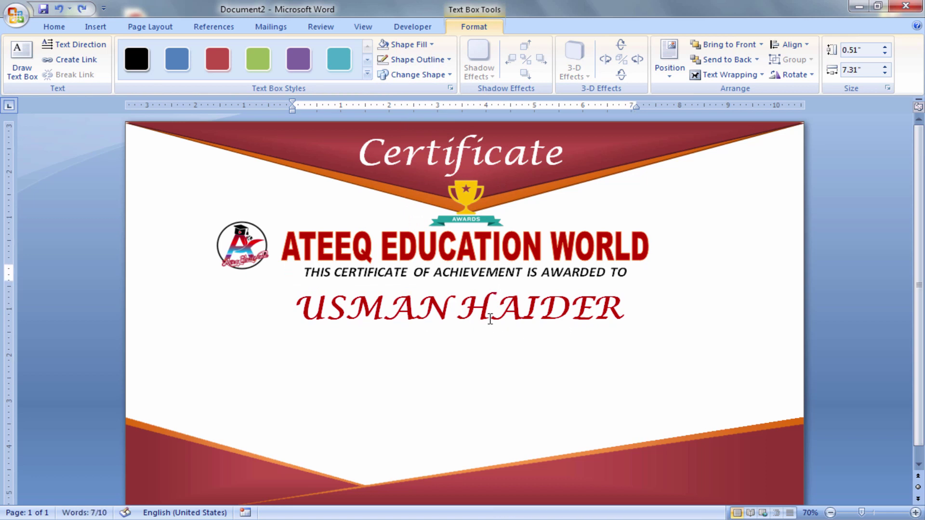
# Step: Nudge the recipient name text box slightly upward, closer to the award line above it
pyautogui.click(499, 307)
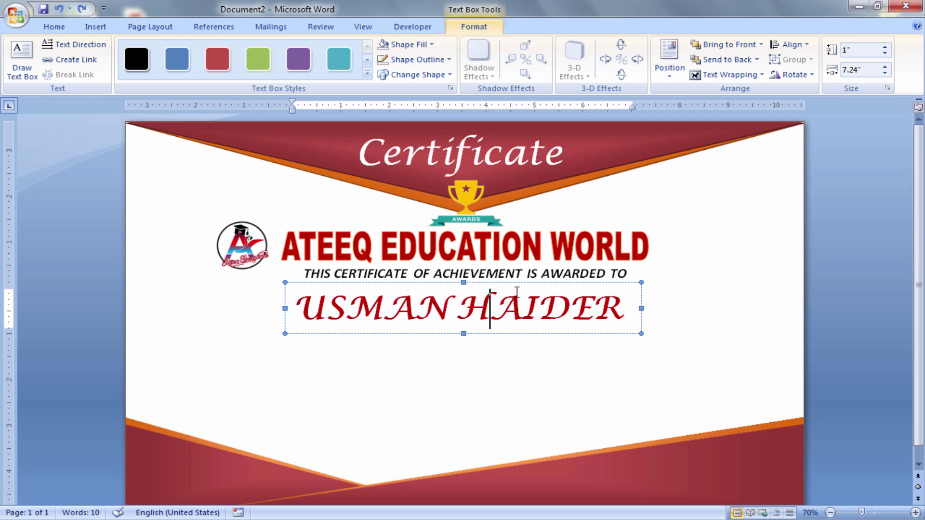
pyautogui.hotkey('ctrl', 'Up')
pyautogui.hotkey('ctrl', 'Up')
pyautogui.hotkey('ctrl', 'Up')
pyautogui.hotkey('ctrl', 'Up')
pyautogui.hotkey('ctrl', 'Up')
pyautogui.hotkey('ctrl', 'Up')
pyautogui.hotkey('ctrl', 'Up')
pyautogui.hotkey('ctrl', 'Up')
pyautogui.hotkey('ctrl', 'Up')
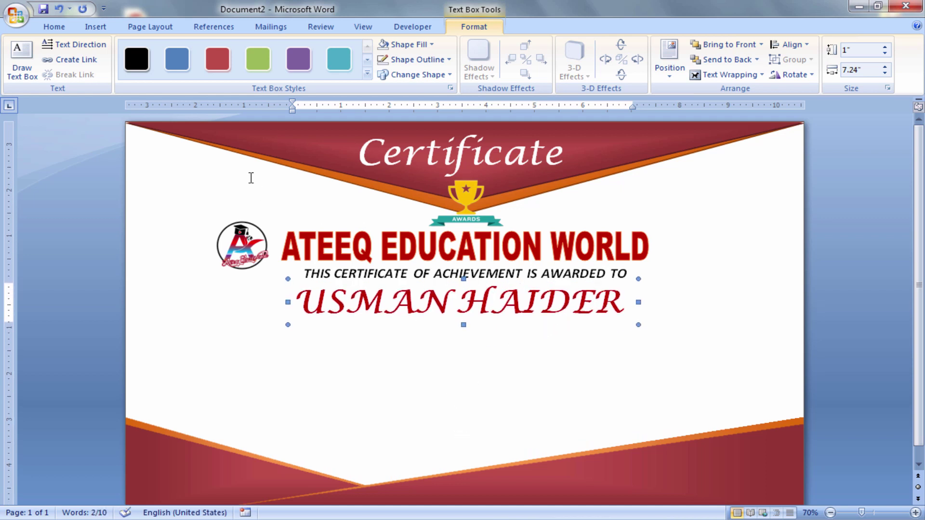
# Step: Draw a straight horizontal line about 7.31" long directly beneath the recipient's name
pyautogui.click(95, 27)
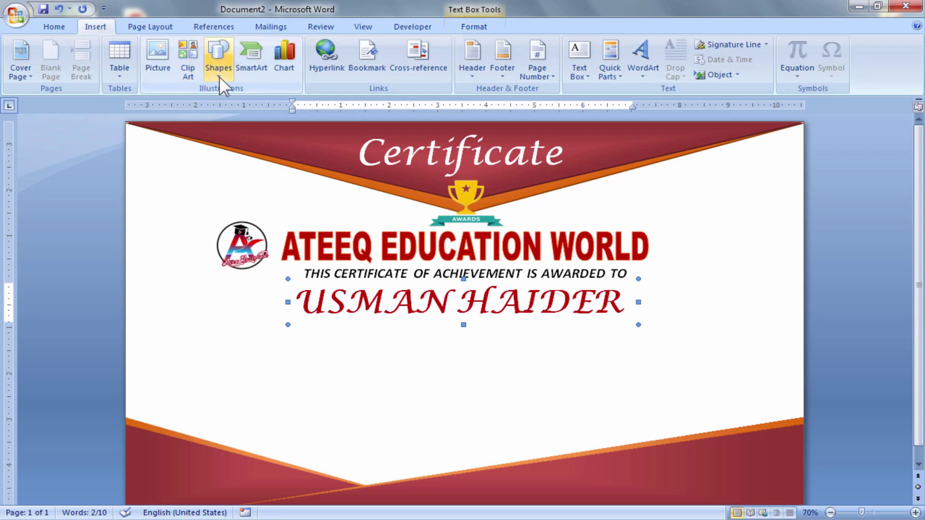
pyautogui.click(219, 75)
pyautogui.click(239, 105)
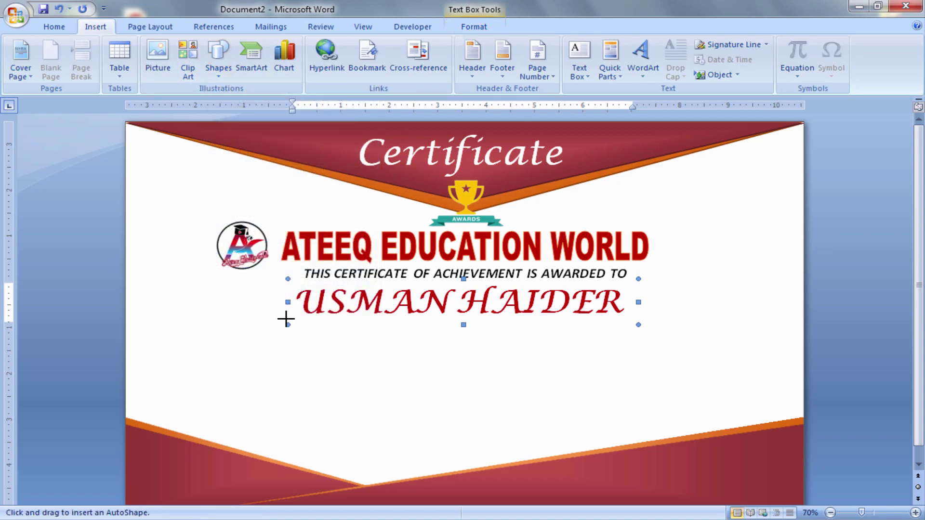
pyautogui.moveTo(286, 319); pyautogui.dragTo(642, 316)
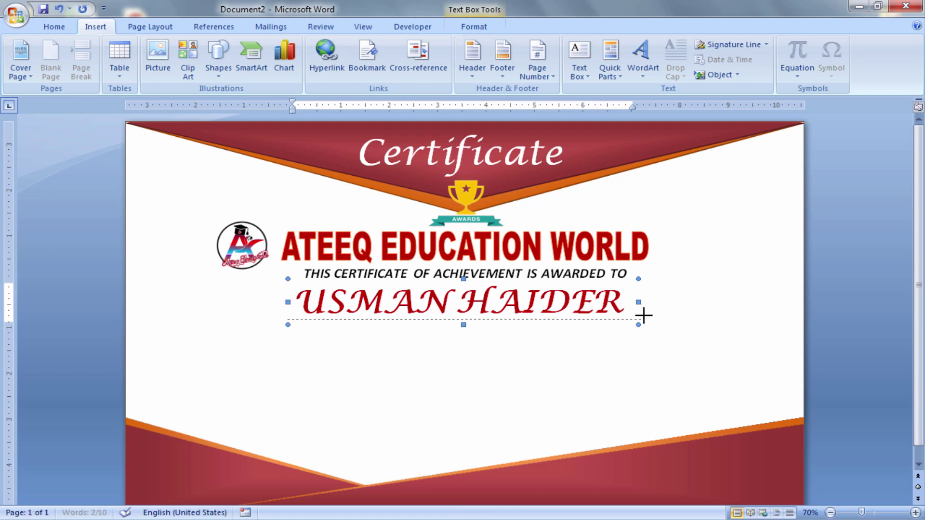
pyautogui.moveTo(643, 315); pyautogui.dragTo(642, 318)
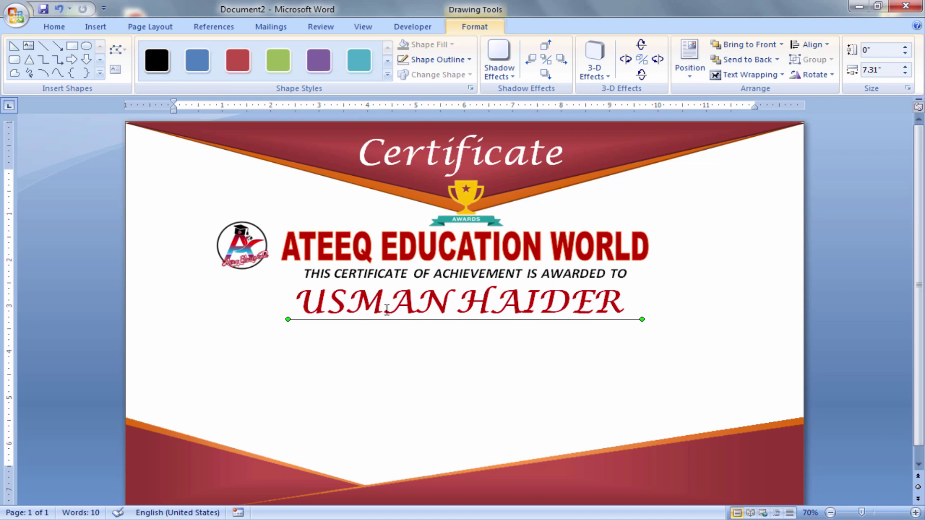
# Step: Try a 1½ pt weight on the line beneath the recipient's name and undo it
pyautogui.click(448, 59)
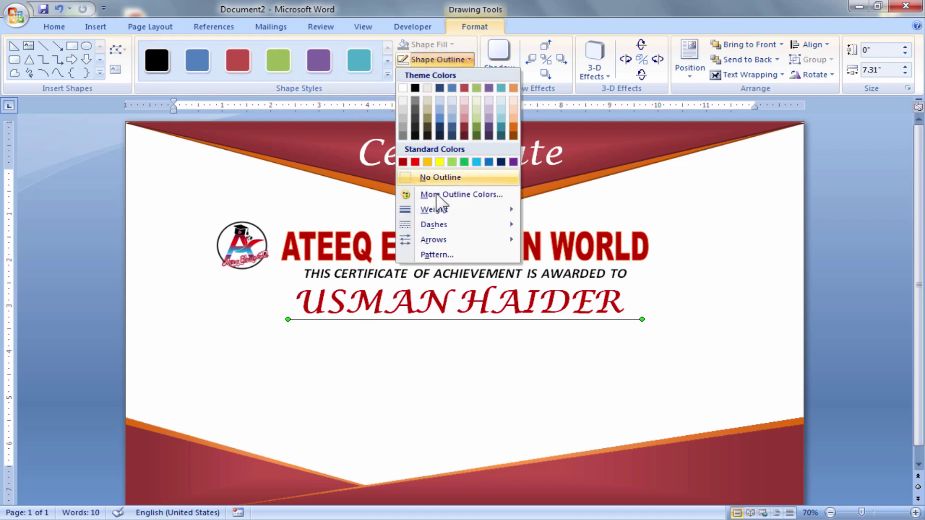
pyautogui.moveTo(442, 212)
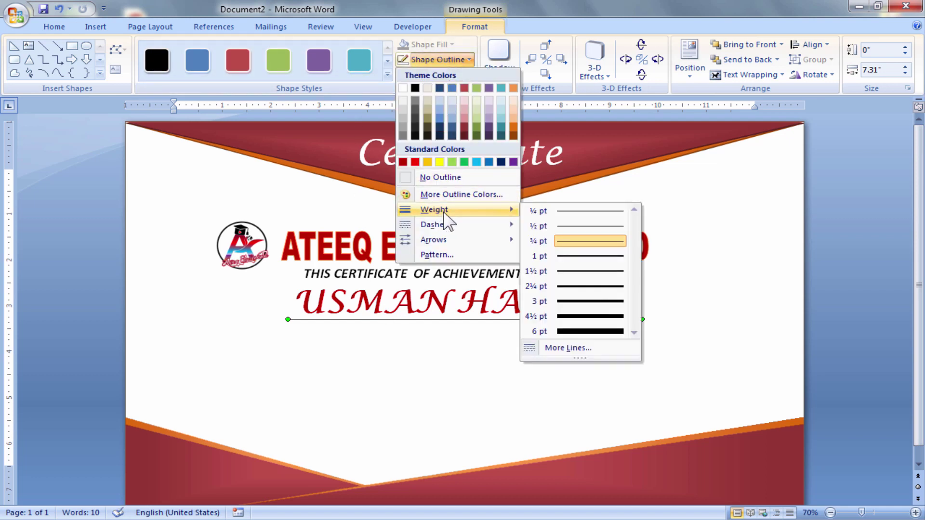
pyautogui.click(584, 273)
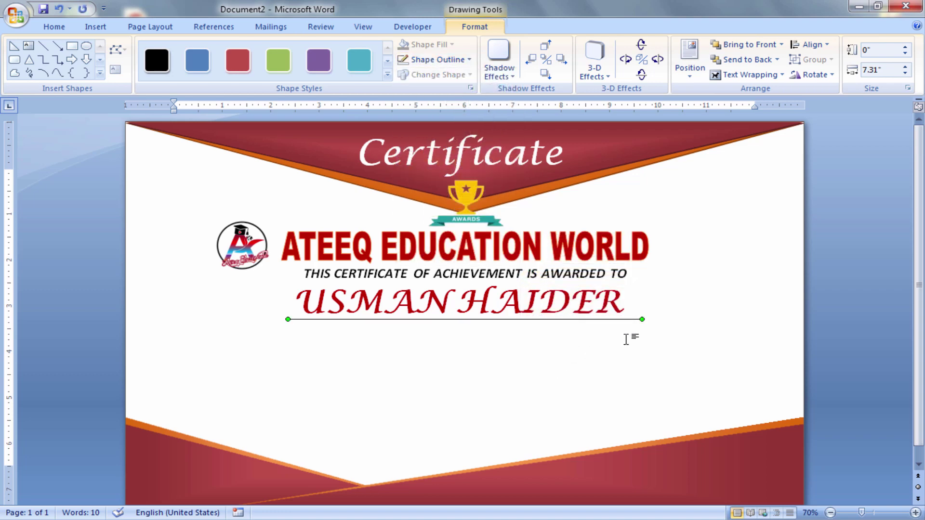
pyautogui.hotkey('ctrl', 'z')
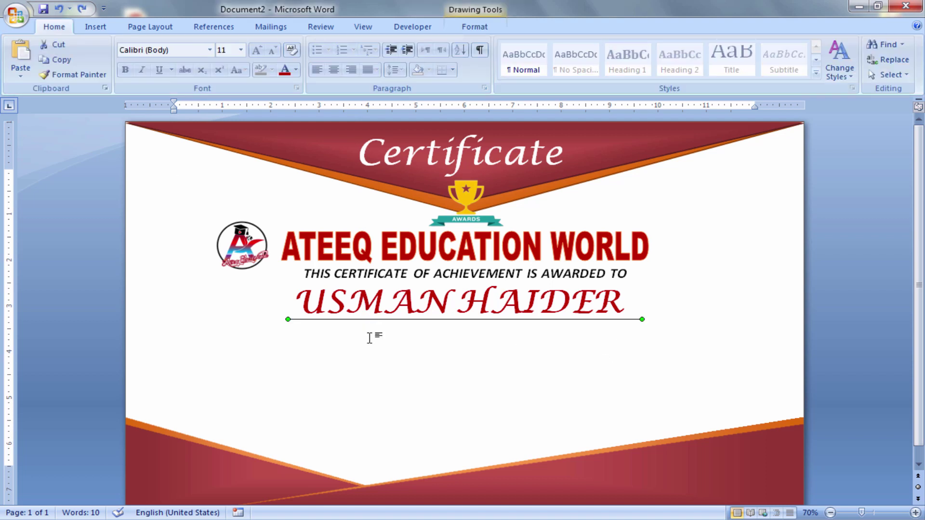
# Step: Place a copy of the "THIS CERTIFICATE OF ACHIEVEMENT IS AWARDED TO" text box just below the horizontal line
pyautogui.click(386, 274)
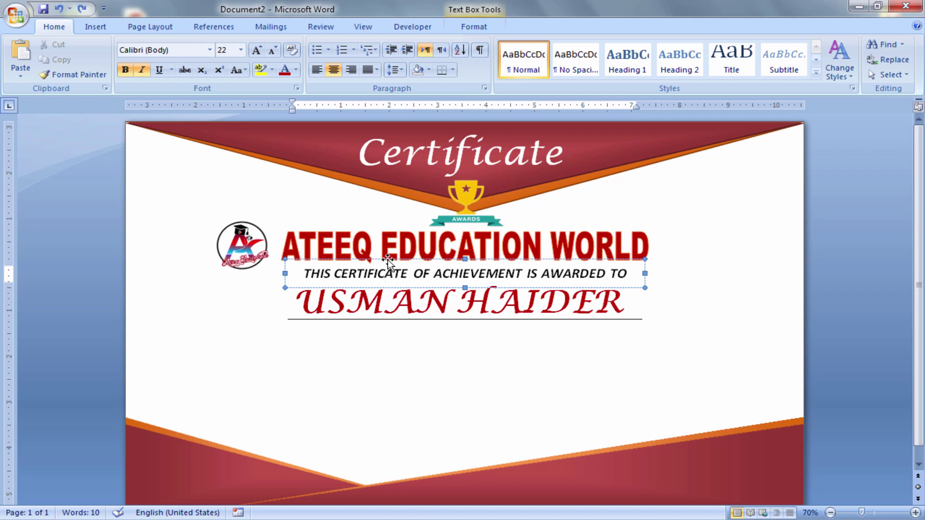
pyautogui.click(388, 304)
pyautogui.moveTo(378, 364); pyautogui.dragTo(387, 331)
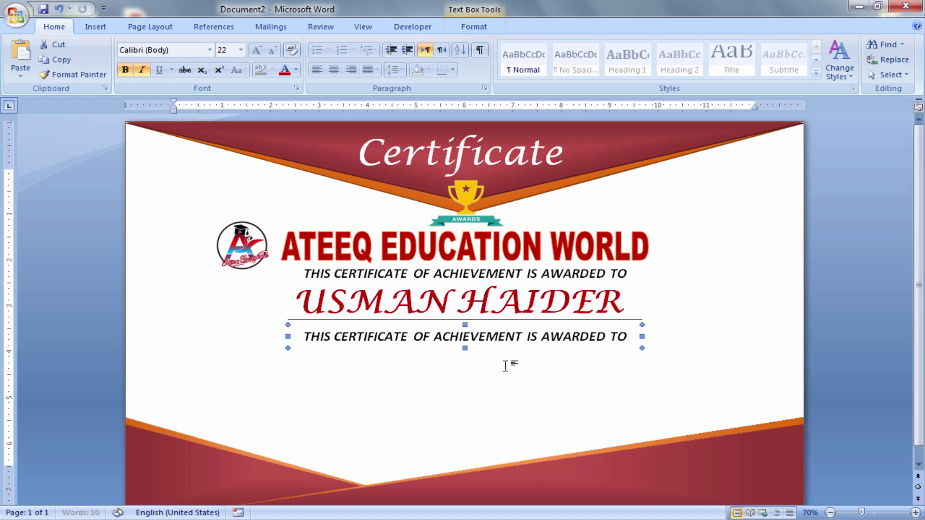
# Step: Replace the text of the copied box below the line with "FOR SUCCESSFUL COMPLETING"
pyautogui.tripleClick(452, 337)
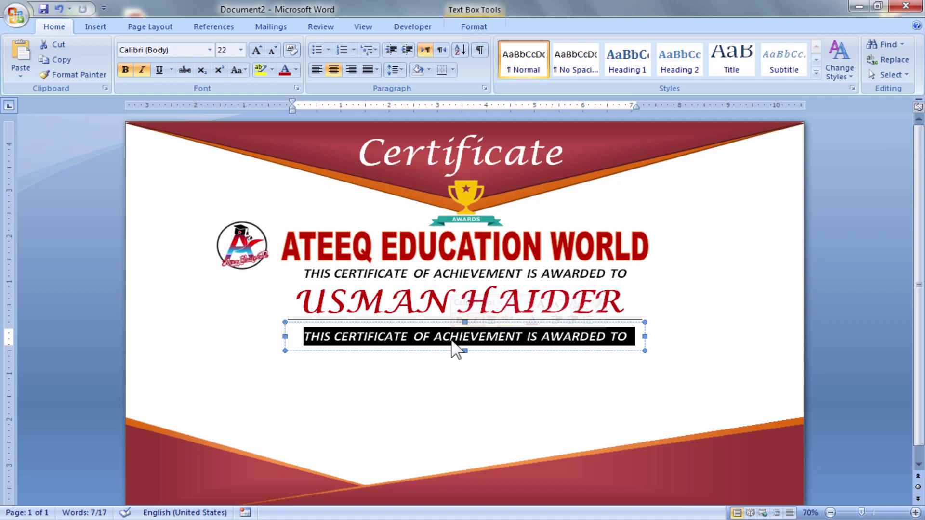
pyautogui.write('FOR S')
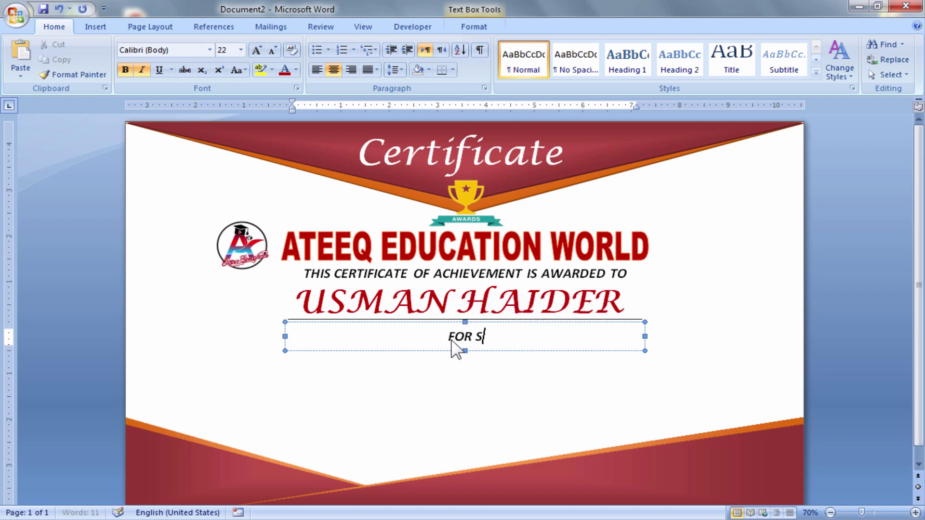
pyautogui.write('UCC')
pyautogui.write('ESSFUL  CO')
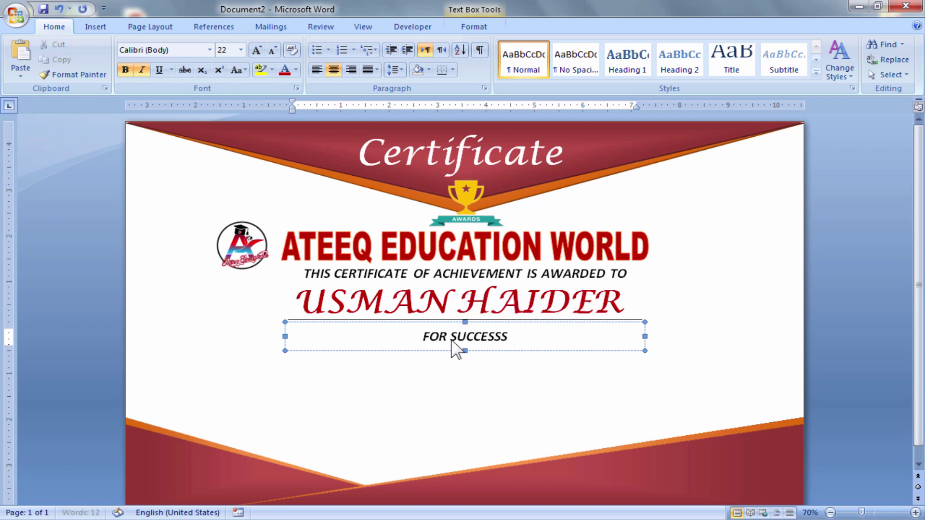
pyautogui.write('MPL')
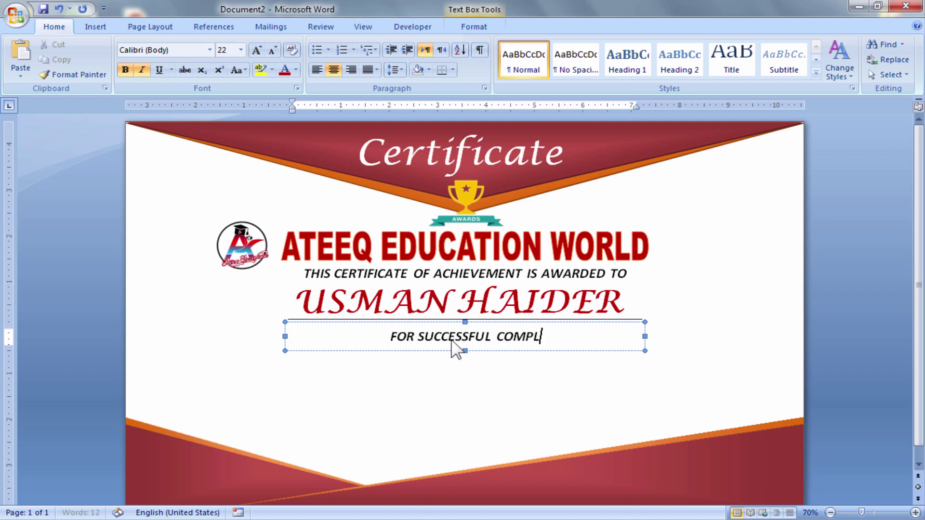
pyautogui.press('BackSpace')
pyautogui.press('BackSpace')
pyautogui.press('BackSpace')
pyautogui.press('BackSpace')
pyautogui.press('BackSpace')
pyautogui.write('COMPLETE')
pyautogui.press('BackSpace')
pyautogui.write('ING')
pyautogui.click(532, 354)
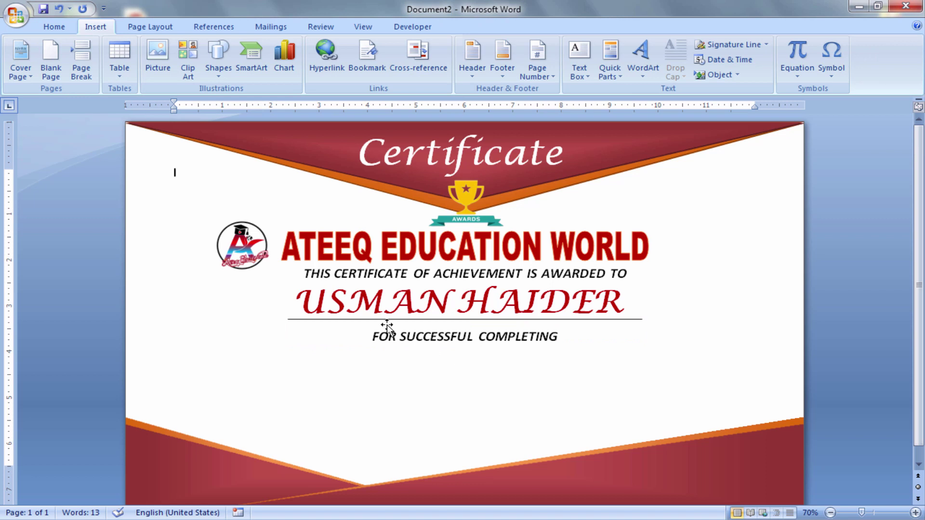
# Step: Place a copy of the recipient name text box below the "FOR SUCCESSFUL COMPLETING" line
pyautogui.click(386, 299)
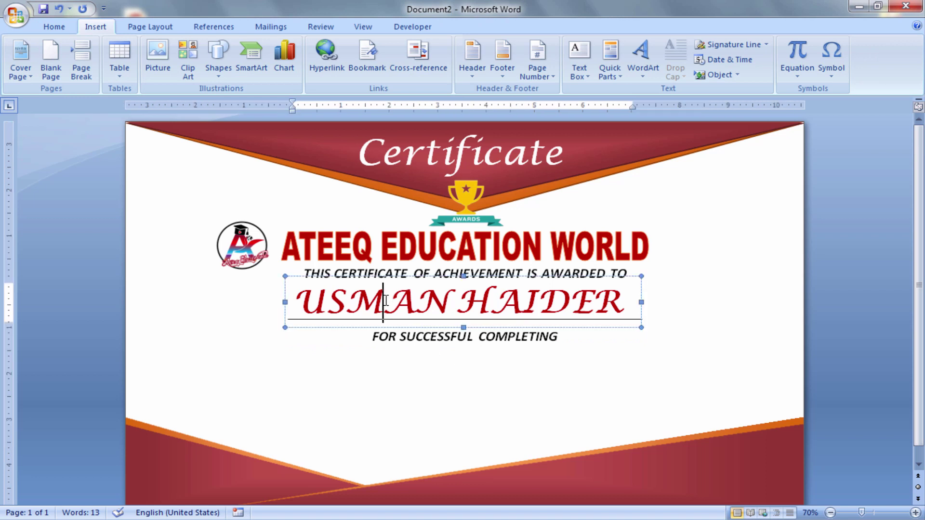
pyautogui.click(404, 276)
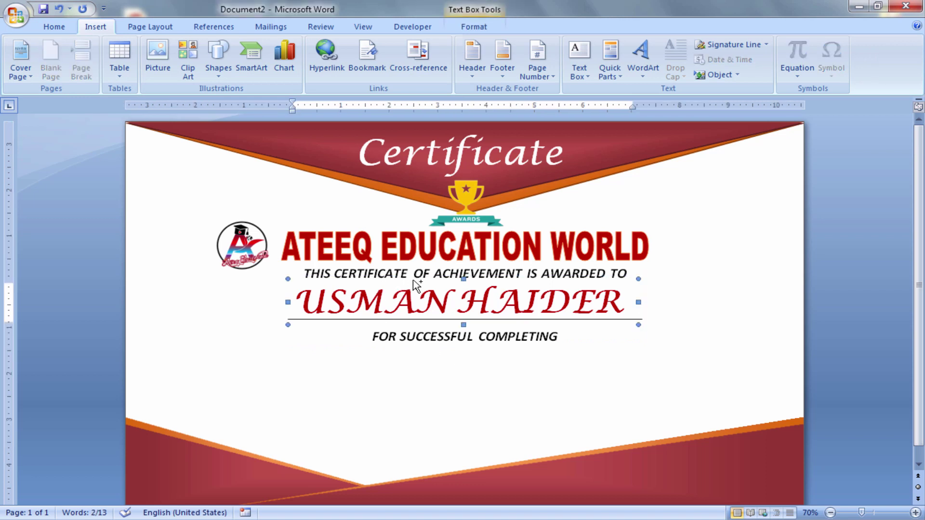
pyautogui.moveTo(414, 358); pyautogui.dragTo(419, 356)
# Step: Reduce the font size of all text in the copied name box to 22
pyautogui.click(421, 361)
pyautogui.hotkey('ctrl', 'a')
pyautogui.click(65, 27)
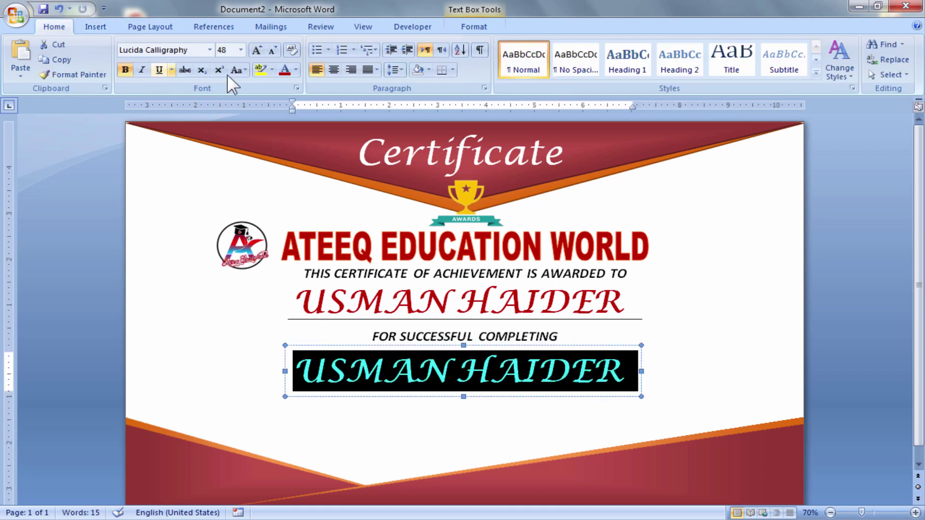
pyautogui.click(278, 47)
pyautogui.click(278, 47)
pyautogui.click(278, 47)
pyautogui.click(278, 47)
pyautogui.click(272, 50)
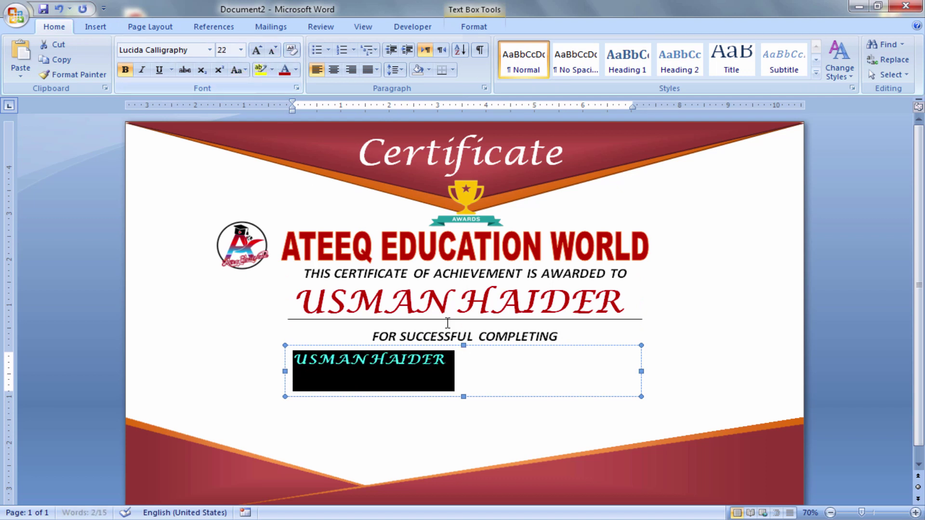
# Step: Replace the copied name text with "FUNDAMENTAL OF COMPUTER APPLICATION"
pyautogui.write('FUNDA')
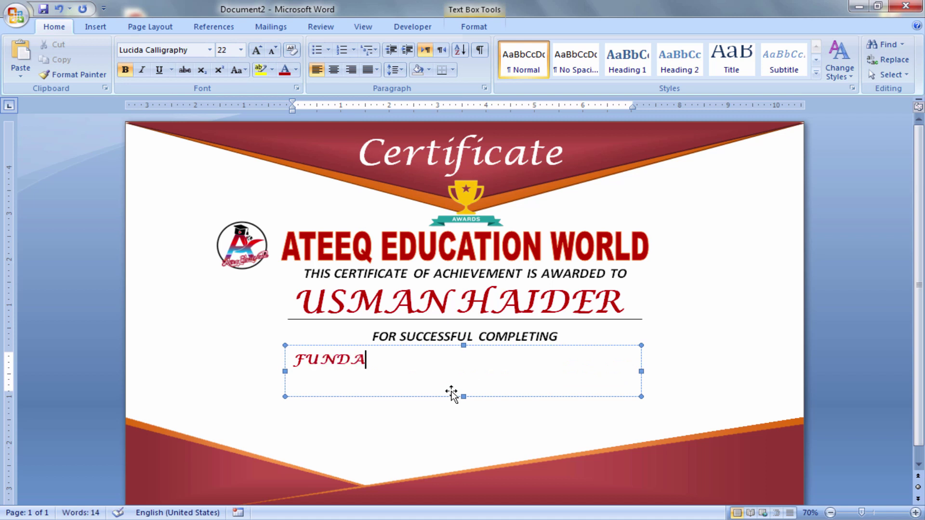
pyautogui.write('MENTAL OF')
pyautogui.write(' AP')
pyautogui.press('BackSpace')
pyautogui.press('BackSpace')
pyautogui.write('COMPUTER APPLICATION')
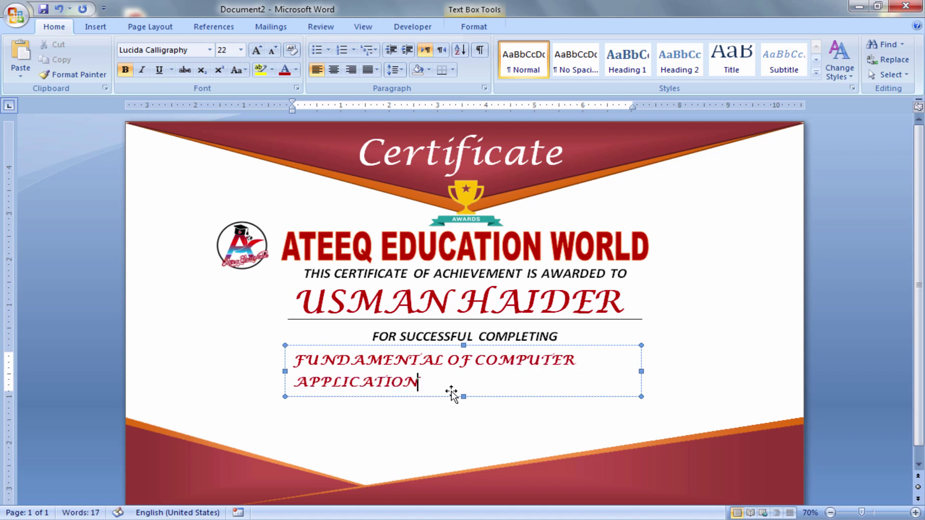
# Step: Set all the course title text to Copperplate Gothic Bold at font size 19
pyautogui.hotkey('ctrl', 'a')
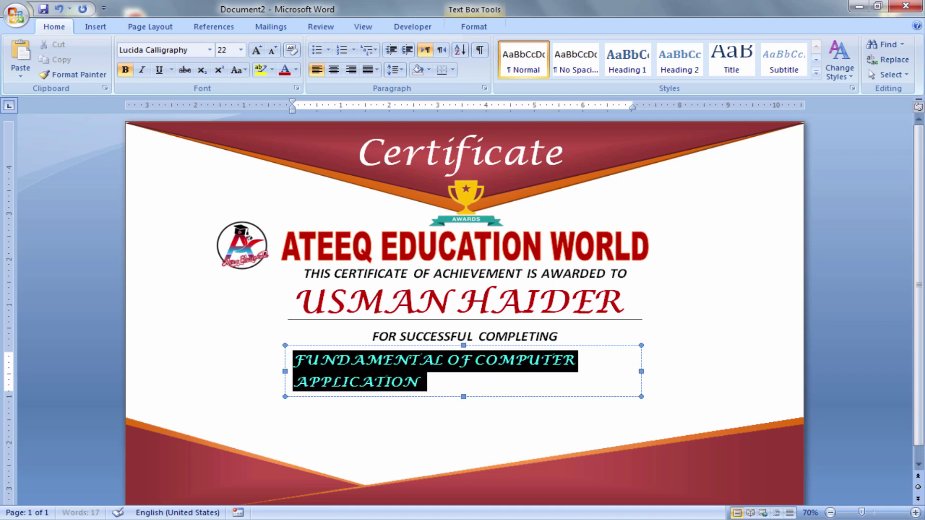
pyautogui.click(209, 49)
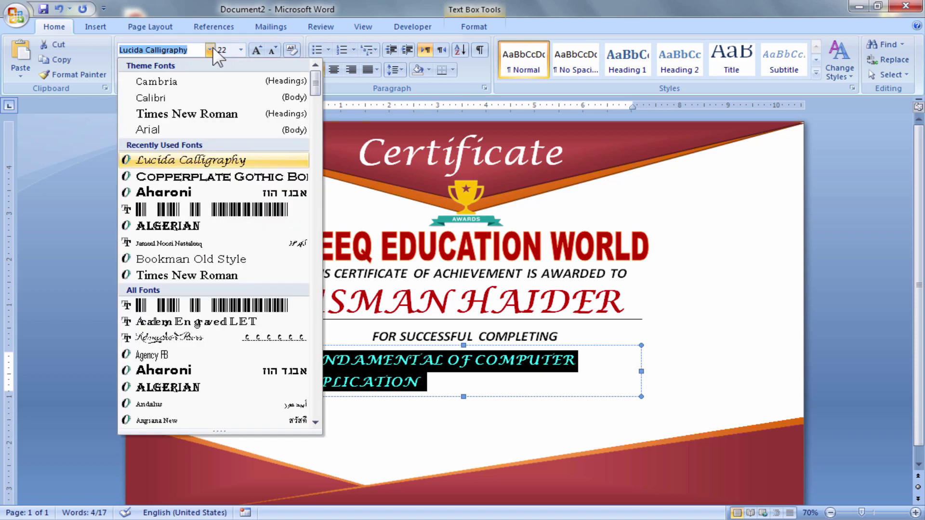
pyautogui.click(227, 182)
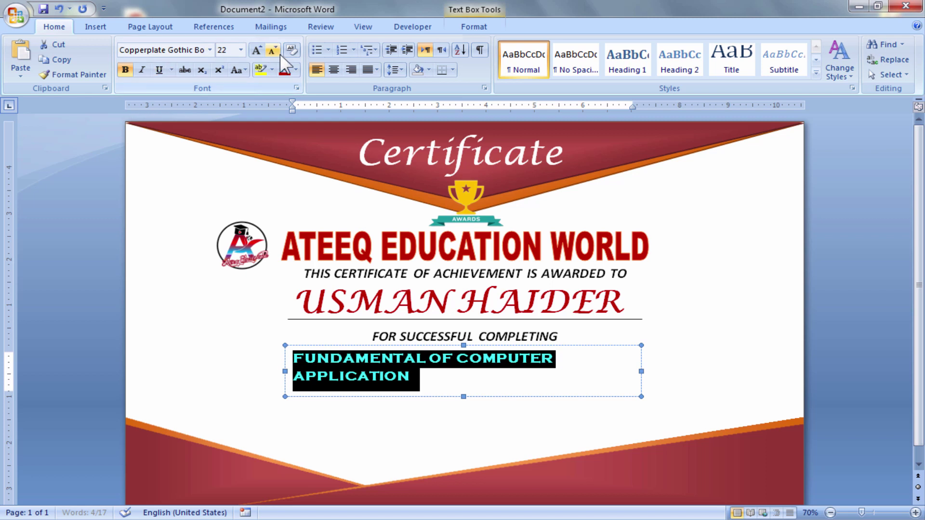
pyautogui.click(273, 51)
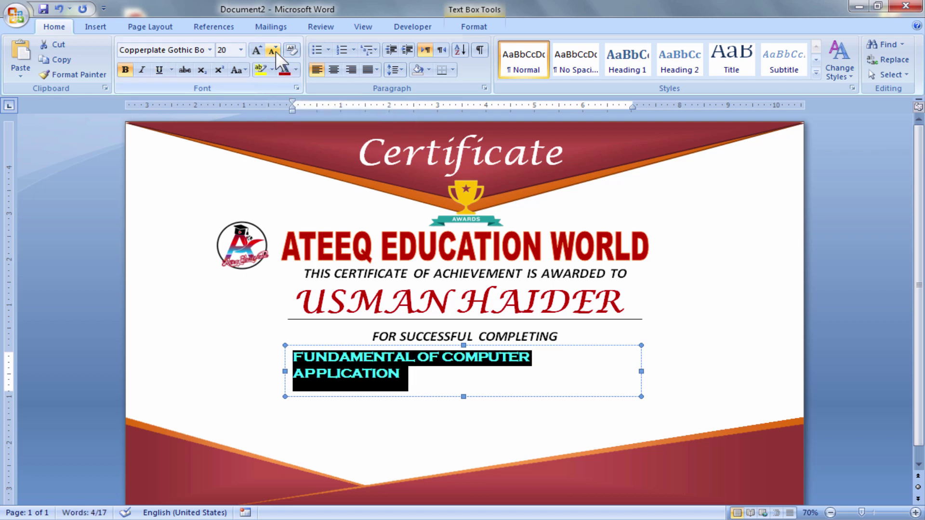
pyautogui.click(276, 51)
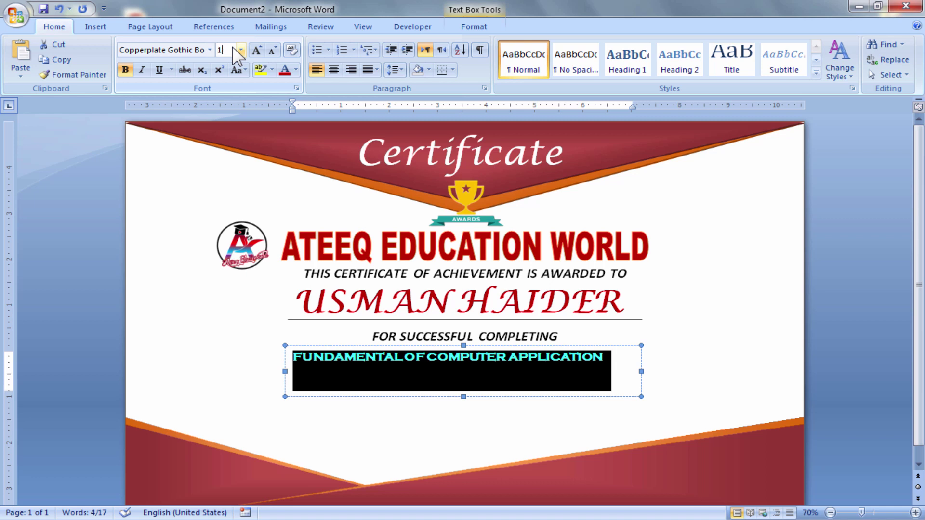
pyautogui.press('Return')
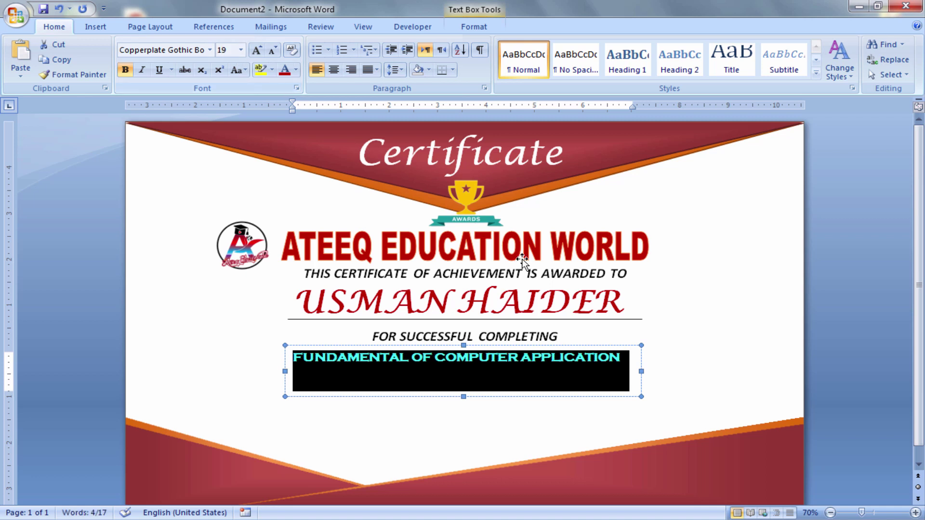
# Step: Shorten the course title text box to fit its single line and center the text inside it
pyautogui.click(537, 392)
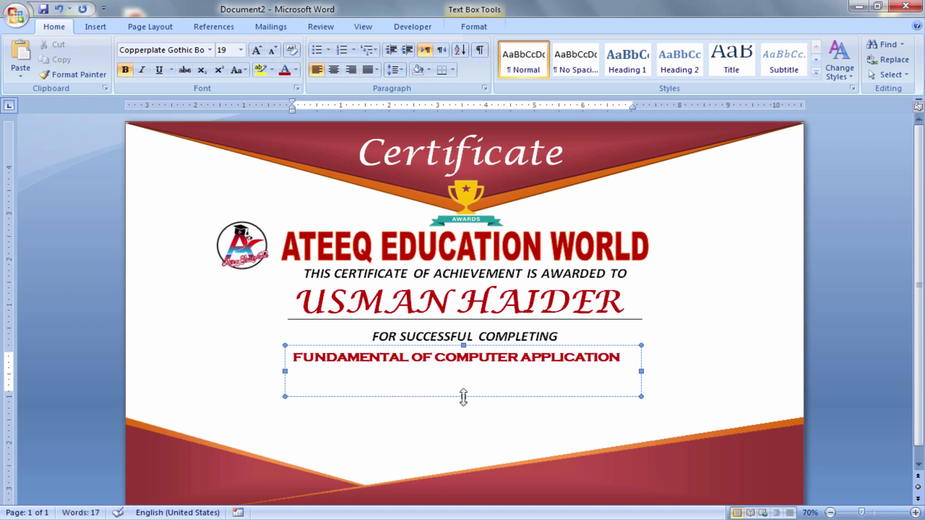
pyautogui.moveTo(463, 394); pyautogui.dragTo(463, 379)
pyautogui.click(464, 434)
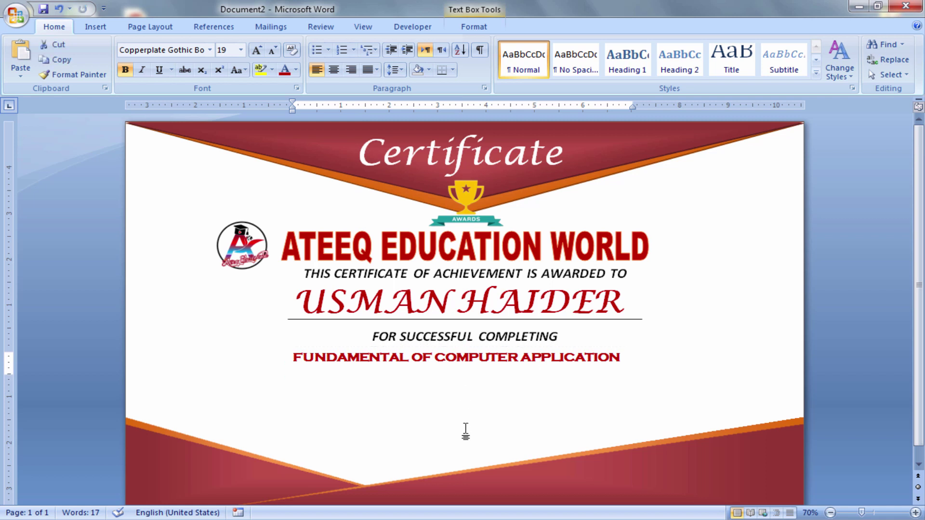
pyautogui.click(569, 360)
pyautogui.tripleClick(556, 360)
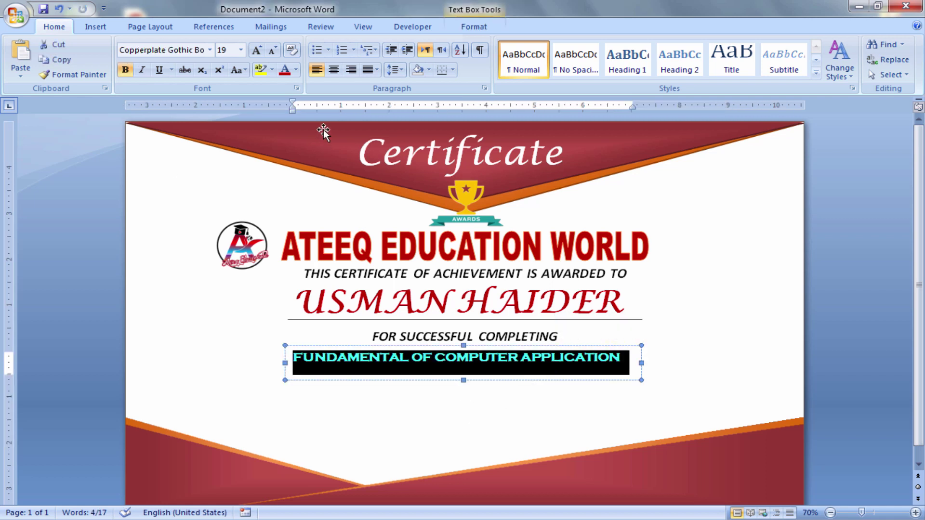
pyautogui.click(492, 427)
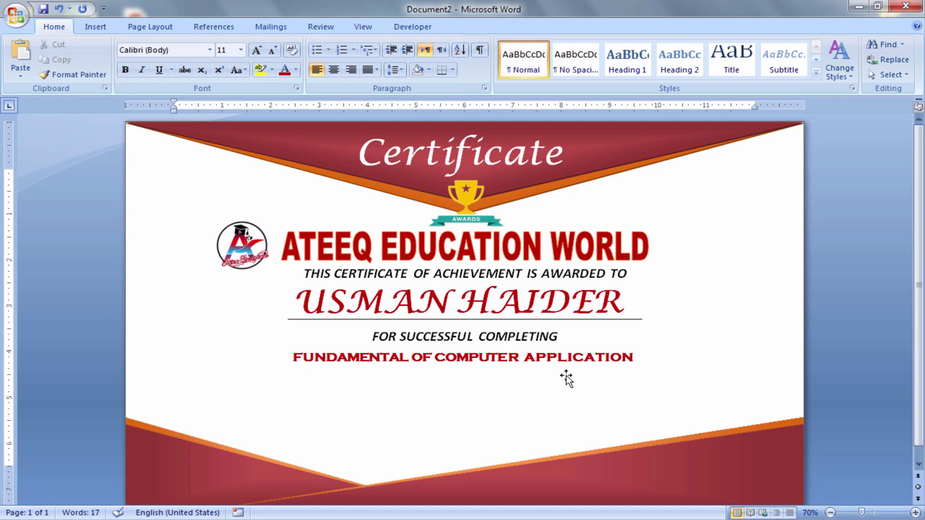
# Step: Nudge the course title box slightly down and to the right to align it under "FOR SUCCESSFUL COMPLETING"
pyautogui.click(573, 355)
pyautogui.tripleClick(584, 354)
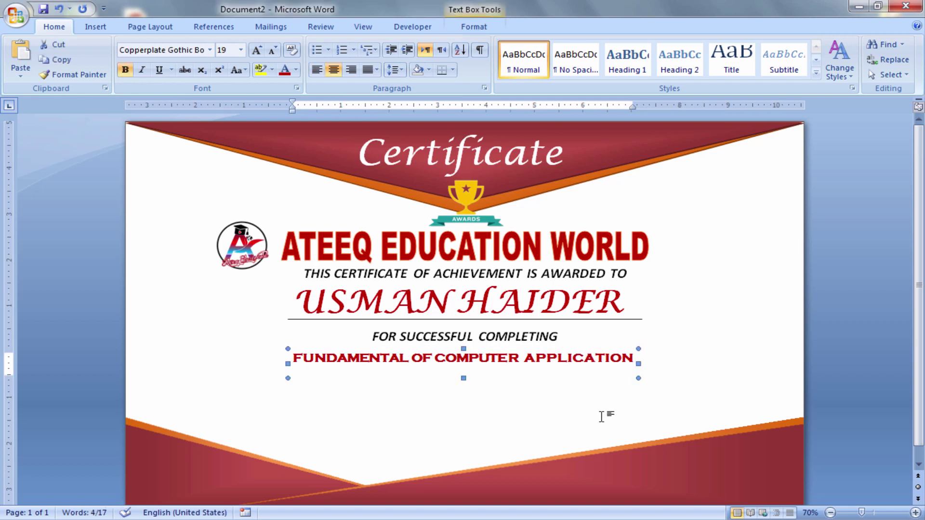
pyautogui.click(490, 421)
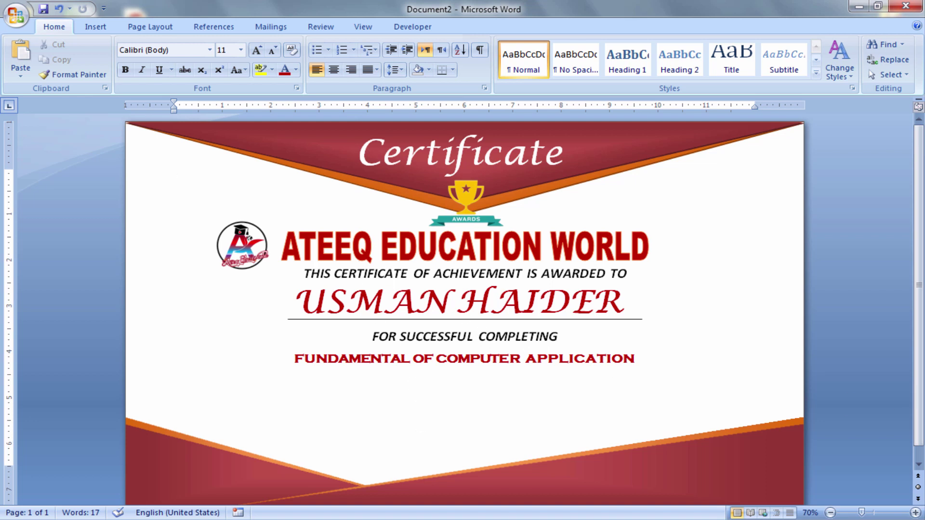
# Step: Stretch the decorative shapes at the bottom of the certificate slightly upward together
pyautogui.scroll(-1, 919, 395)
pyautogui.click(665, 479)
pyautogui.keyDown('shift'); pyautogui.click(172, 456); pyautogui.keyUp('shift')
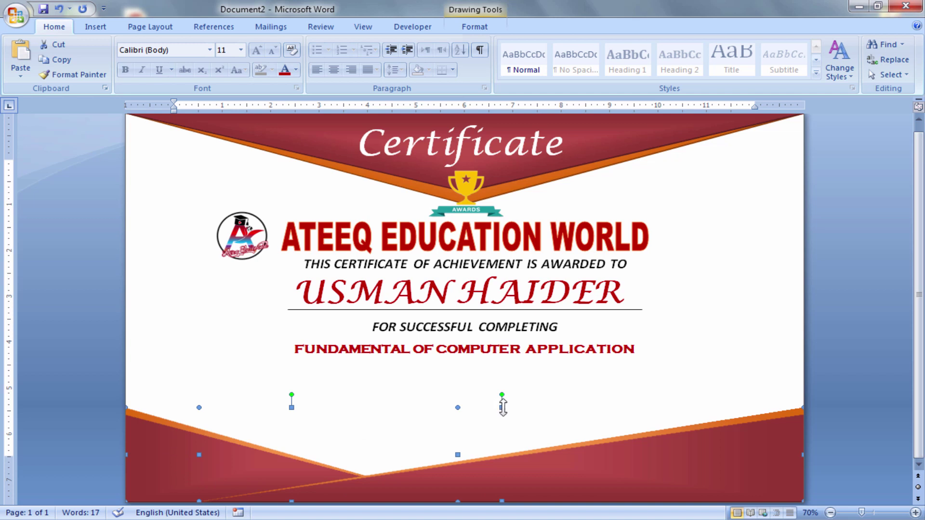
pyautogui.moveTo(505, 407); pyautogui.dragTo(501, 392)
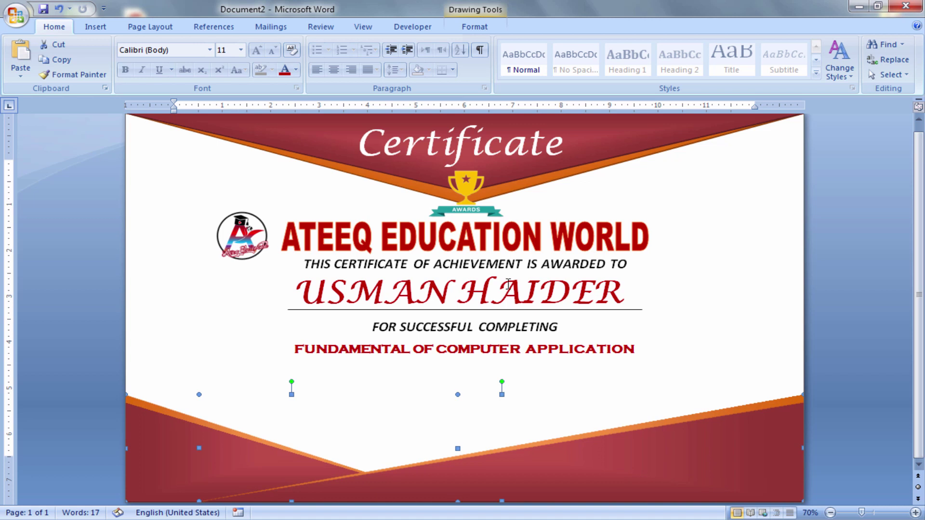
# Step: Extend the top banner shapes downward so their point reaches just below the award ribbon
pyautogui.click(501, 178)
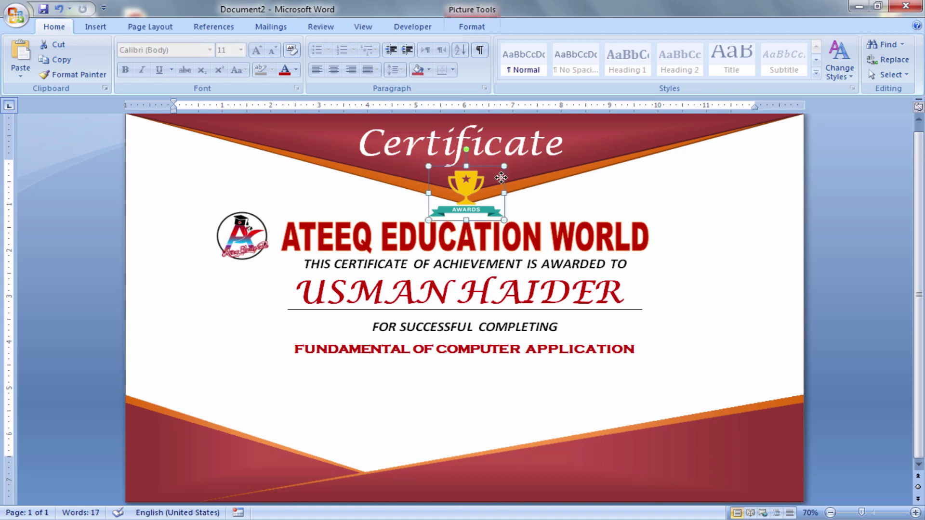
pyautogui.click(549, 173)
pyautogui.click(663, 149)
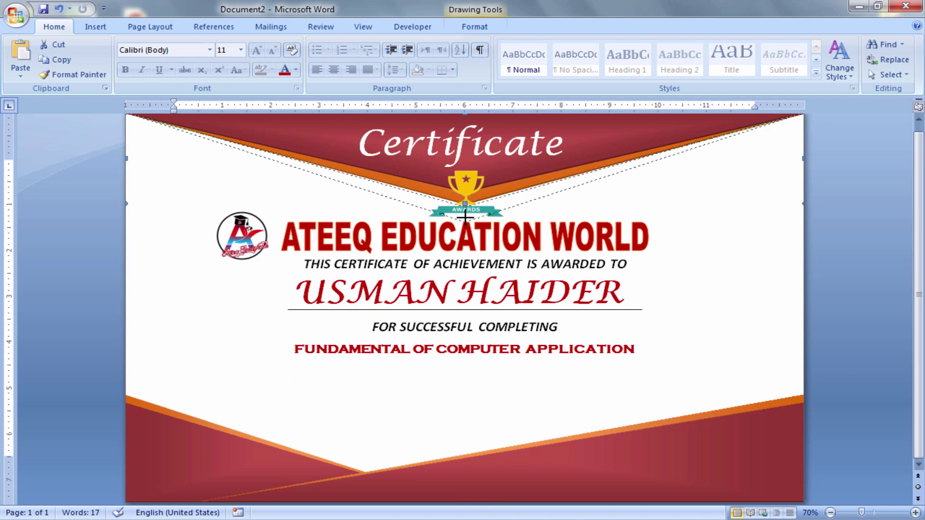
pyautogui.click(517, 291)
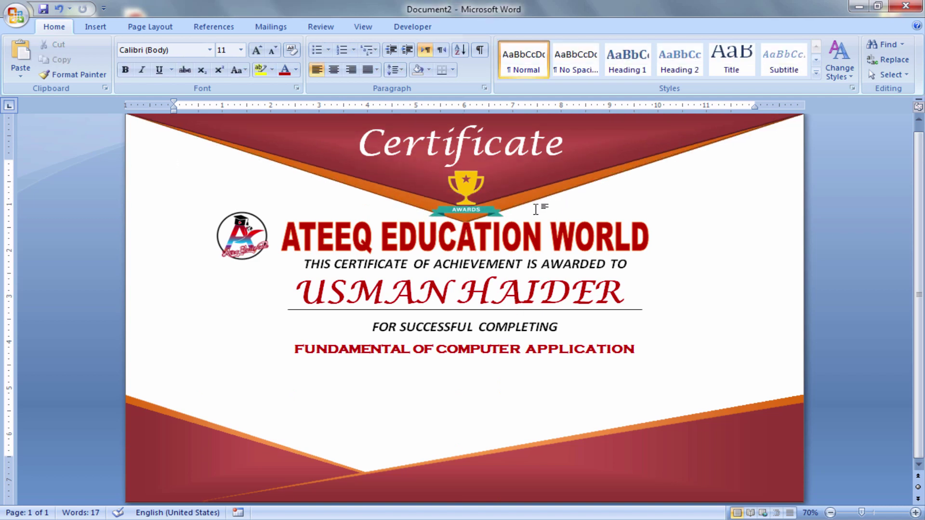
# Step: Move the "ATEEQ EDUCATION WORLD" heading and all text and the underline beneath it down together, leaving a gap below the award ribbon
pyautogui.click(316, 237)
pyautogui.click(335, 264)
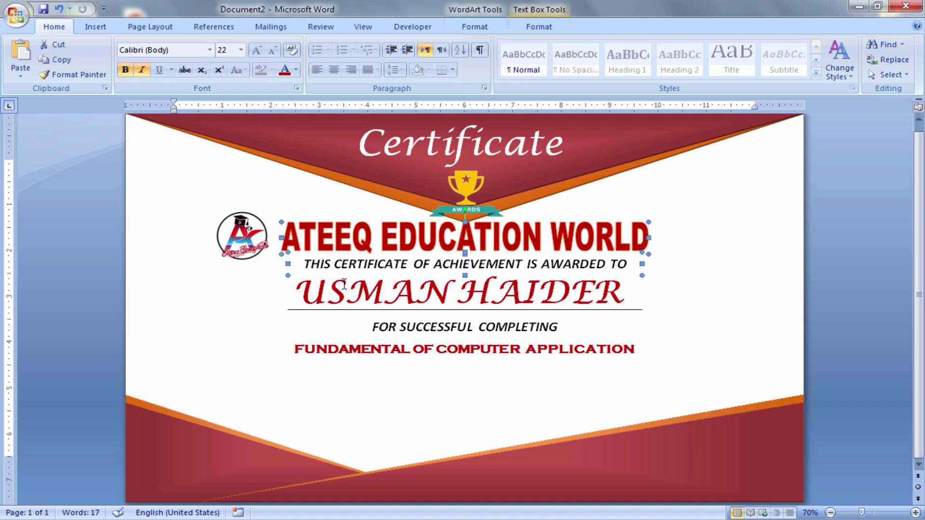
pyautogui.keyDown('shift'); pyautogui.click(336, 294); pyautogui.keyUp('shift')
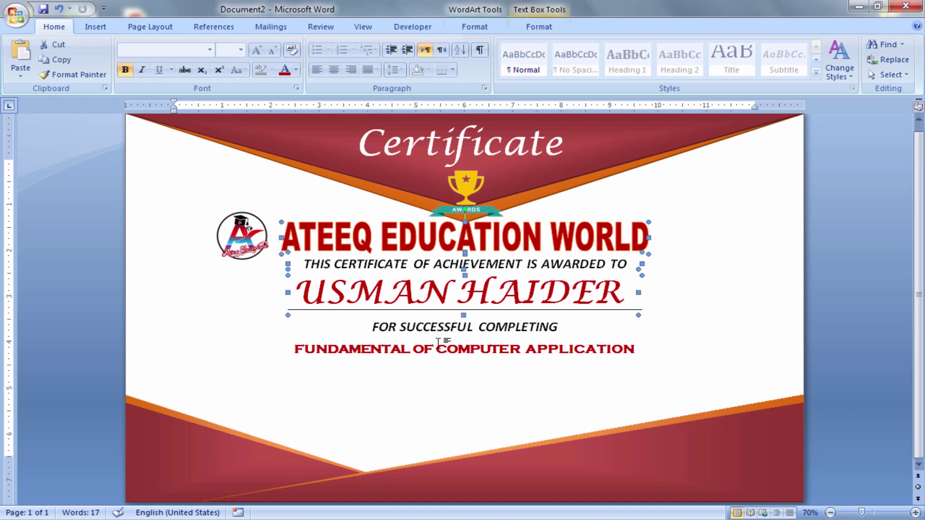
pyautogui.keyDown('shift'); pyautogui.click(429, 309); pyautogui.keyUp('shift')
pyautogui.keyDown('shift'); pyautogui.click(415, 328); pyautogui.keyUp('shift')
pyautogui.keyDown('shift'); pyautogui.click(407, 356); pyautogui.keyUp('shift')
pyautogui.press('Down')
pyautogui.press('Down')
pyautogui.press('Down')
pyautogui.press('Down')
pyautogui.press('Down')
pyautogui.press('Down')
pyautogui.press('Down')
pyautogui.press('Down')
pyautogui.press('Down')
pyautogui.press('Down')
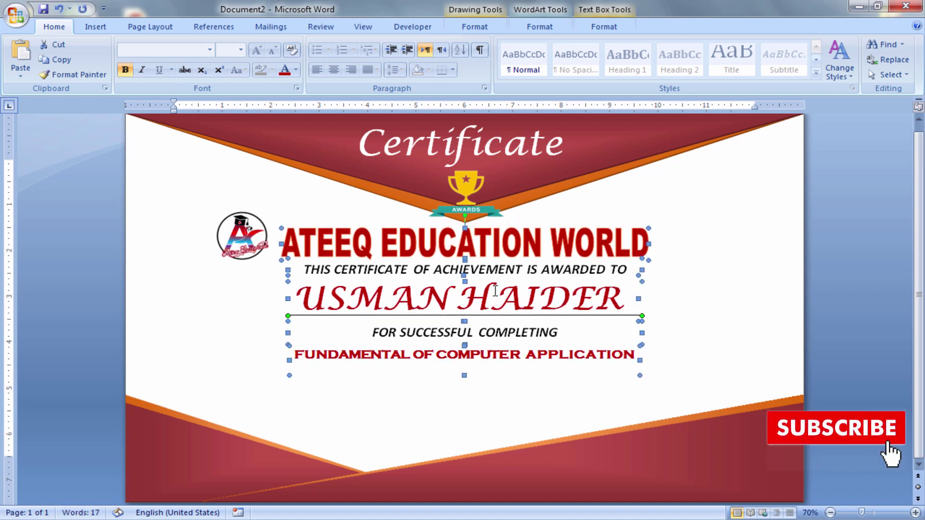
pyautogui.press('Down')
pyautogui.press('Down')
pyautogui.press('Down')
pyautogui.press('Down')
pyautogui.press('Down')
pyautogui.press('Down')
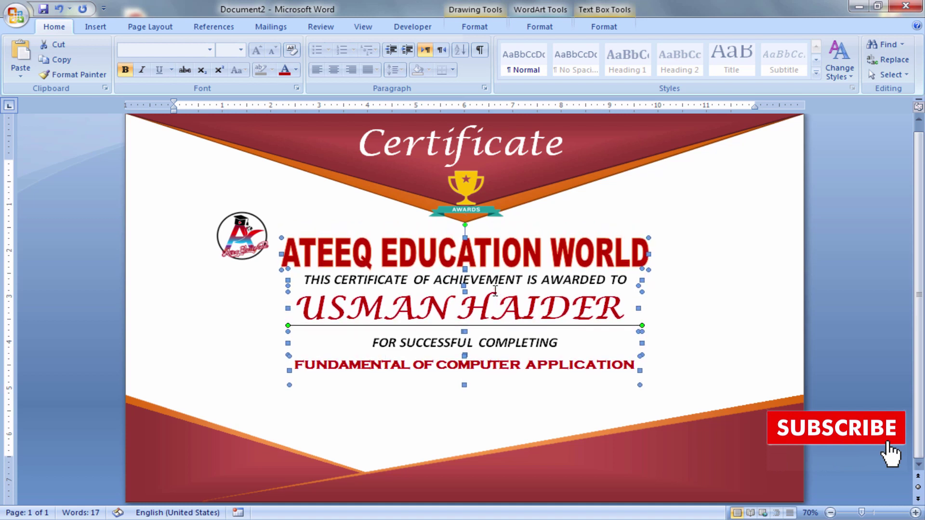
pyautogui.press('Down')
pyautogui.press('Down')
pyautogui.press('Down')
pyautogui.press('Down')
pyautogui.press('Down')
pyautogui.press('Down')
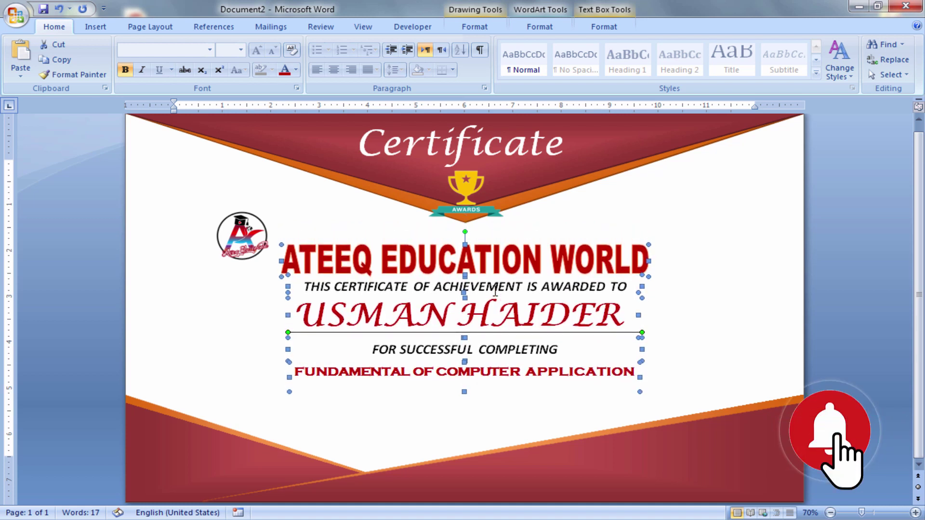
pyautogui.press('Down')
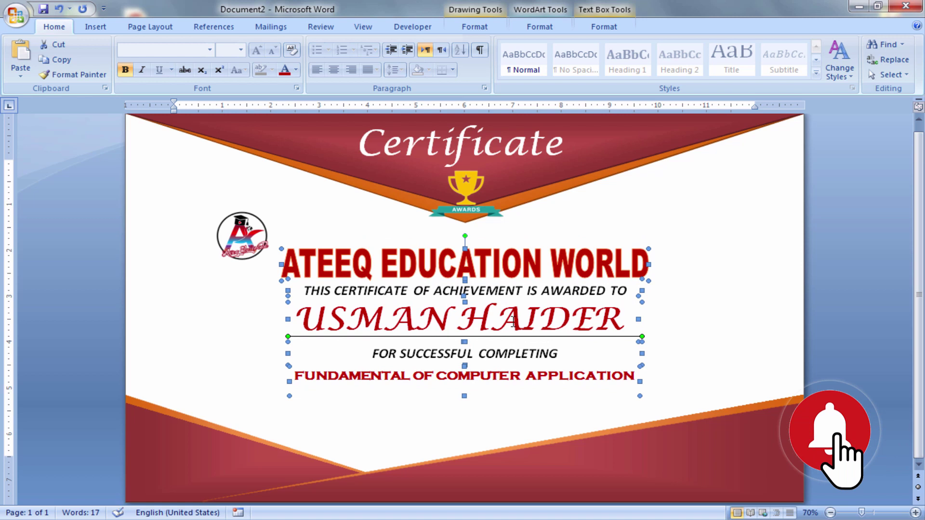
pyautogui.press('Up')
pyautogui.press('Up')
pyautogui.press('Up')
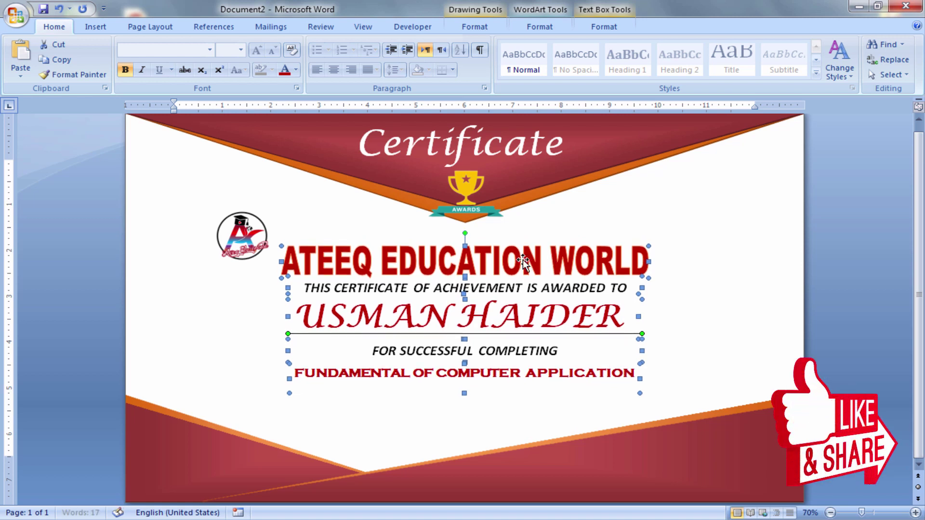
pyautogui.press('Up')
pyautogui.press('Up')
pyautogui.press('Up')
pyautogui.press('Up')
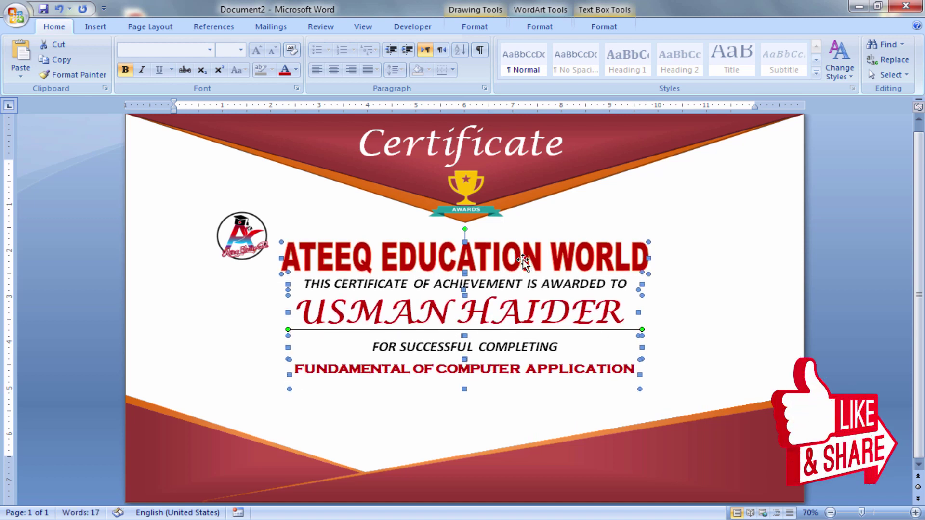
pyautogui.press('Up')
pyautogui.press('Up')
pyautogui.click(680, 239)
# Step: Nudge the "FUNDAMENTAL OF COMPUTER APPLICATION" text box down, away from the completion line
pyautogui.click(462, 258)
pyautogui.click(474, 309)
pyautogui.click(480, 367)
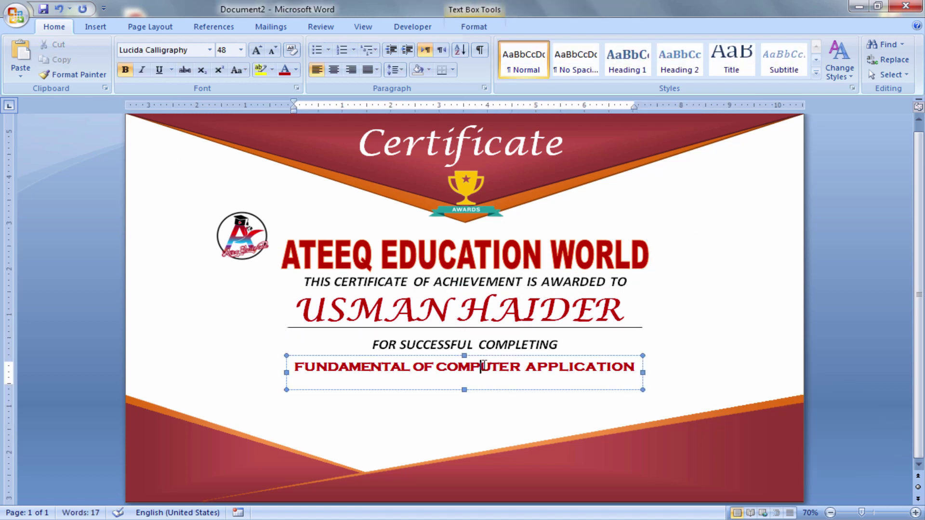
pyautogui.click(511, 389)
pyautogui.press('Down')
pyautogui.press('Down')
pyautogui.press('Down')
pyautogui.press('Down')
pyautogui.press('Down')
# Step: Nudge the "FOR SUCCESSFUL COMPLETING" text box down to sit closer to the course title
pyautogui.click(487, 343)
pyautogui.press('Down')
pyautogui.press('Down')
pyautogui.press('Down')
pyautogui.press('Down')
pyautogui.press('Down')
pyautogui.press('Down')
pyautogui.press('Down')
pyautogui.press('Up')
# Step: Nudge the recipient name text box down so the name rests on its underline
pyautogui.click(490, 311)
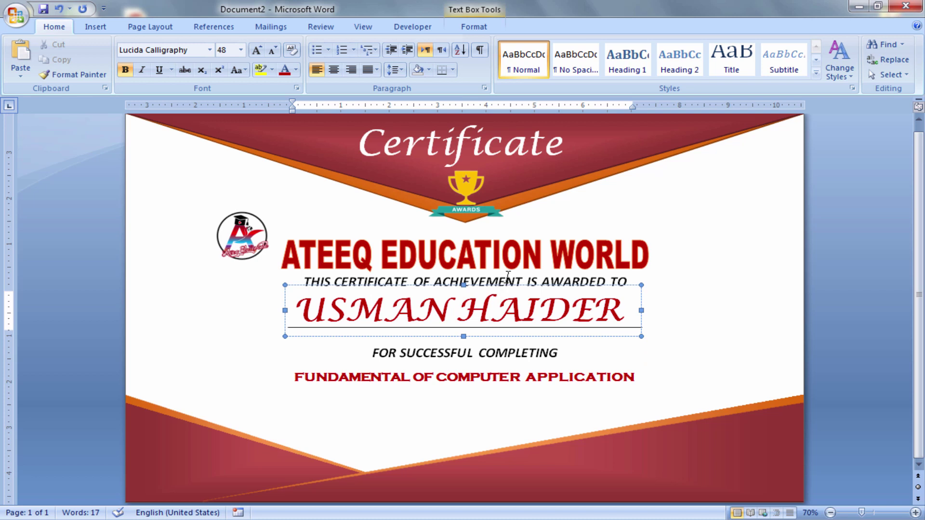
pyautogui.click(501, 286)
pyautogui.press('Down')
pyautogui.press('Down')
pyautogui.press('Down')
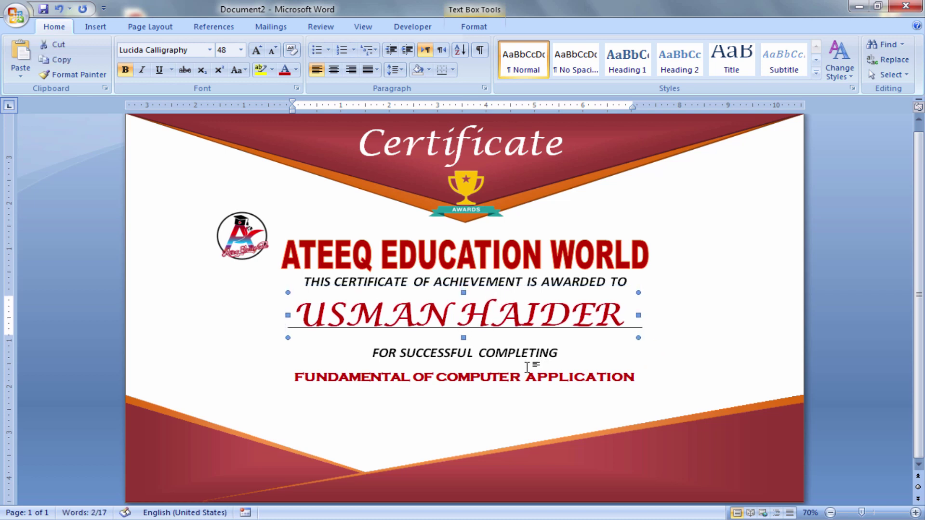
# Step: Move the course title and the "FOR SUCCESSFUL COMPLETING" line further down toward the bottom shapes
pyautogui.click(475, 366)
pyautogui.click(484, 368)
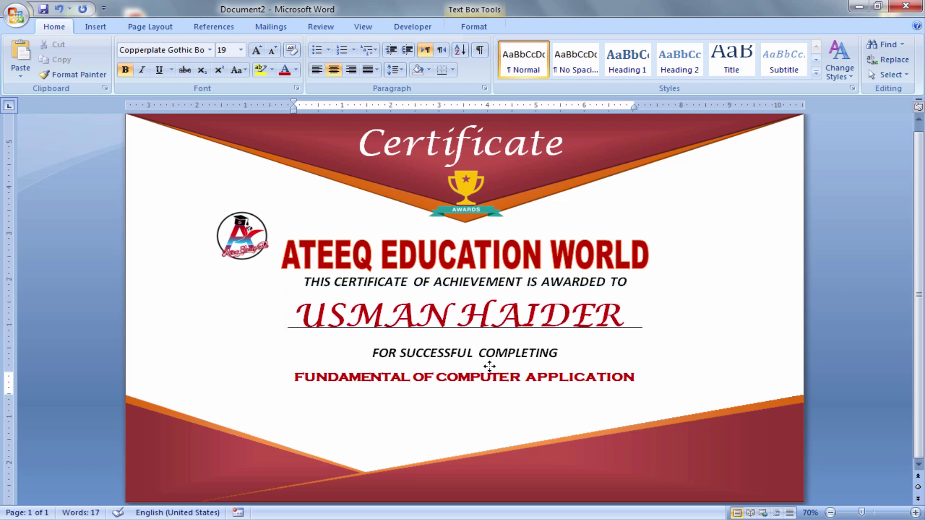
pyautogui.moveTo(490, 374); pyautogui.dragTo(490, 384)
pyautogui.click(484, 351)
pyautogui.moveTo(496, 343); pyautogui.dragTo(497, 353)
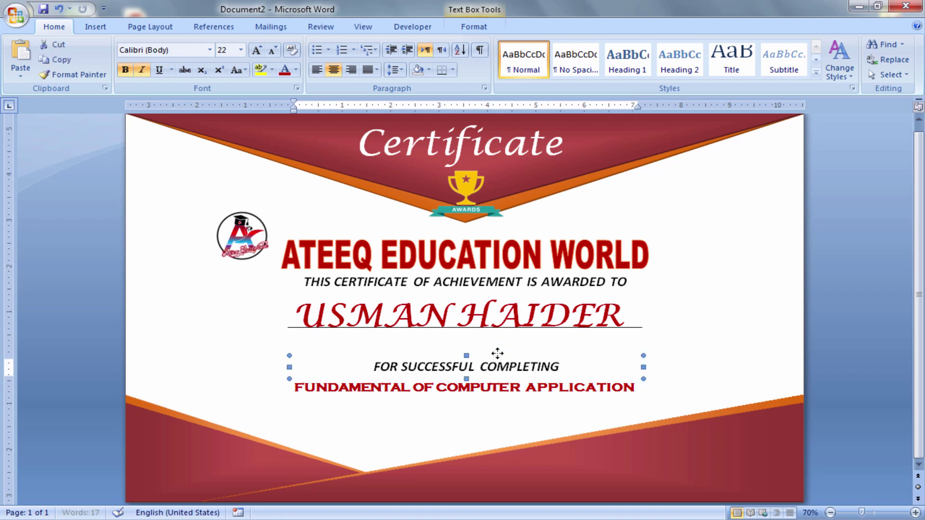
# Step: Move the recipient name text box down to just above the "FOR SUCCESSFUL COMPLETING" line
pyautogui.click(489, 315)
pyautogui.moveTo(490, 307); pyautogui.dragTo(491, 325)
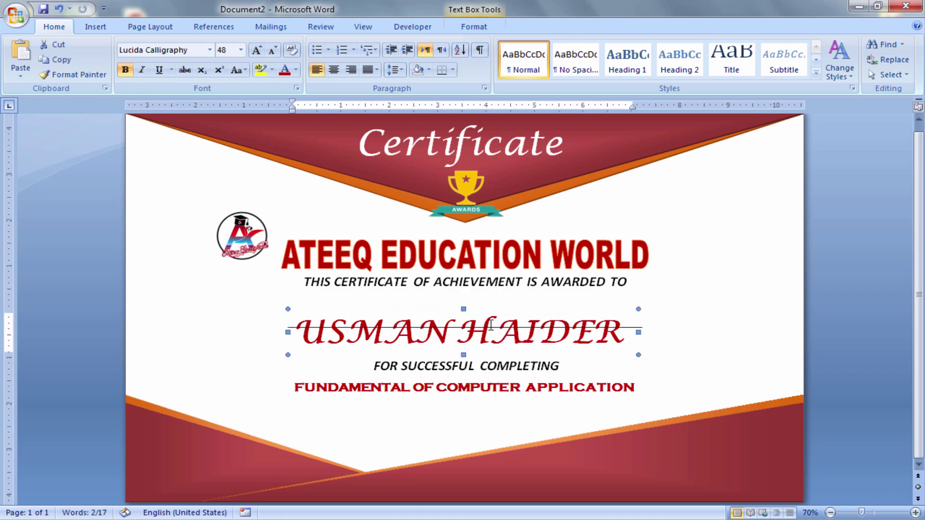
pyautogui.doubleClick(491, 326)
# Step: Move the horizontal line down so that it sits directly beneath the recipient name
pyautogui.click(632, 326)
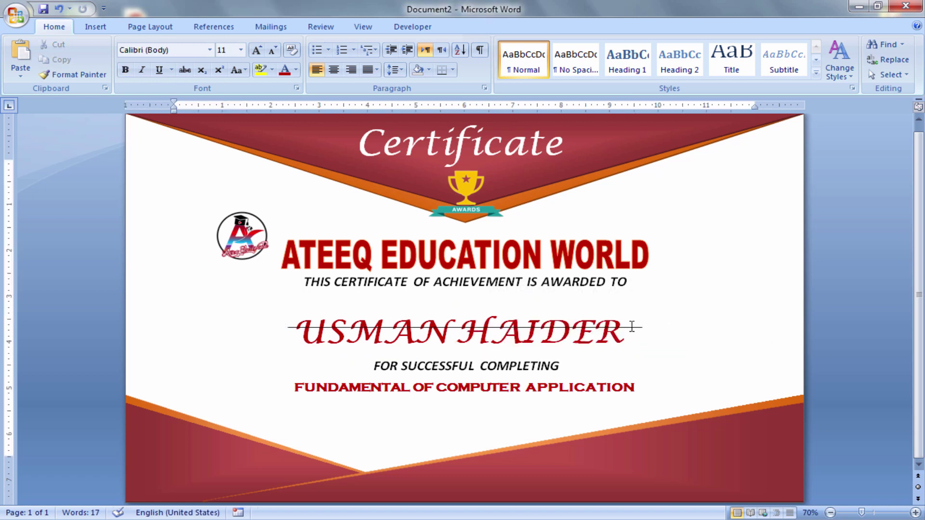
pyautogui.click(632, 327)
pyautogui.press('Down')
pyautogui.press('Down')
pyautogui.press('Down')
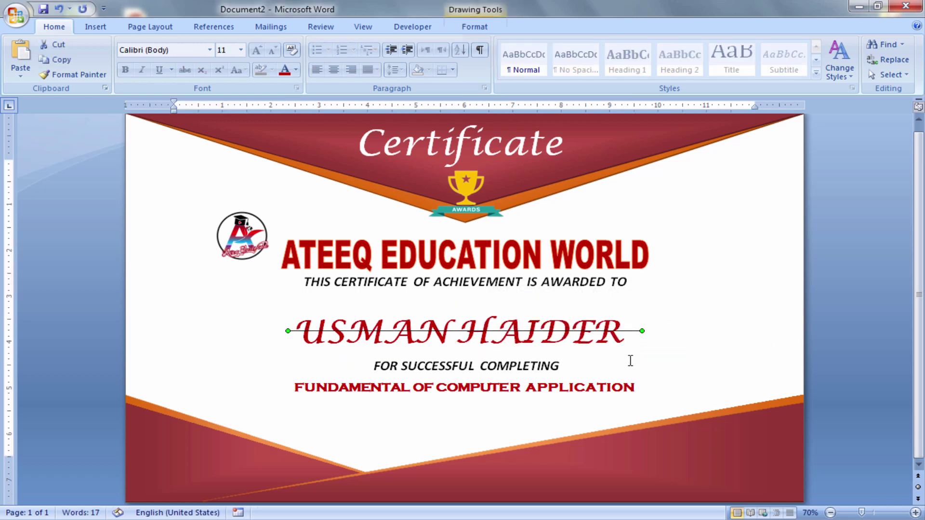
pyautogui.press('Down')
pyautogui.press('Down')
pyautogui.press('Down')
pyautogui.press('Down')
pyautogui.press('Down')
pyautogui.press('Down')
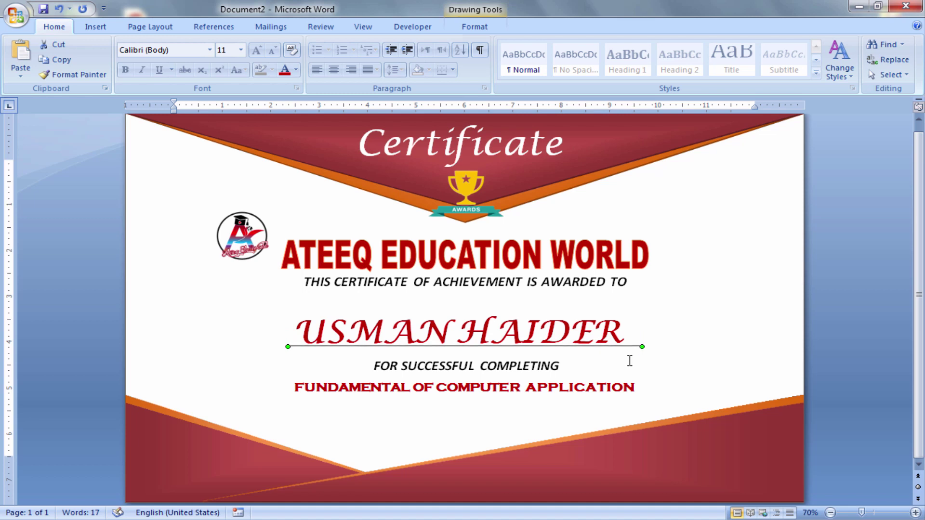
# Step: Move the "THIS CERTIFICATE OF ACHIEVEMENT IS AWARDED TO" line down, away from the ATEEQ EDUCATION WORLD heading
pyautogui.click(435, 281)
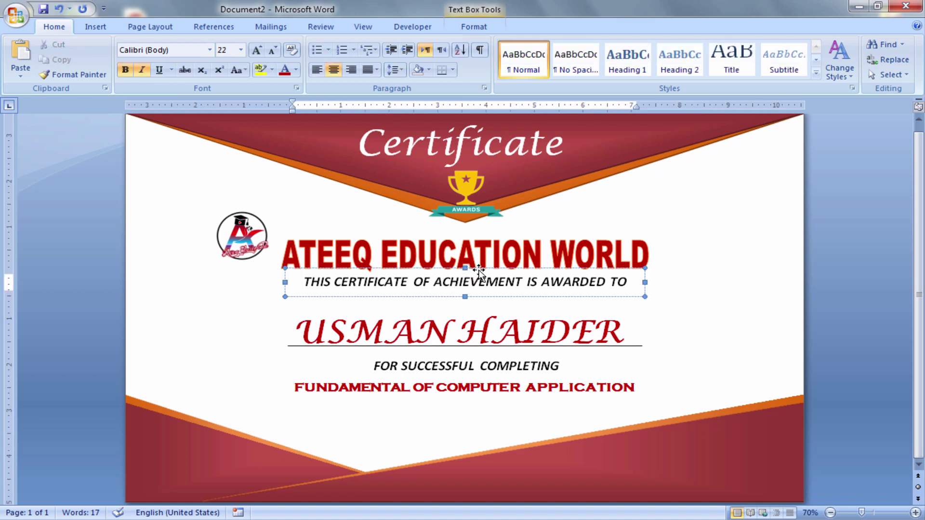
pyautogui.click(480, 284)
pyautogui.press('Down')
pyautogui.press('Down')
pyautogui.press('Down')
pyautogui.press('Down')
pyautogui.press('Down')
pyautogui.press('Down')
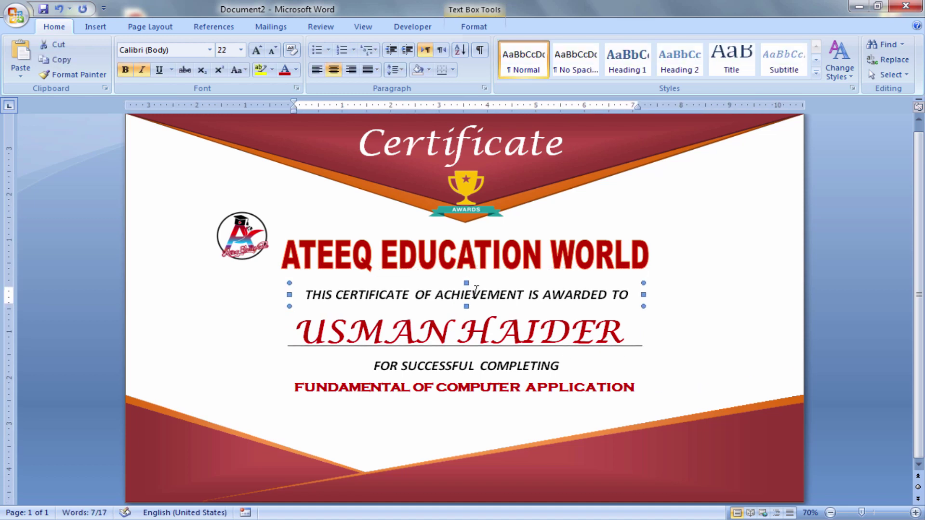
# Step: Move the recipient name up to just below the "IS AWARDED TO" line and raise its underline slightly to follow it
pyautogui.click(470, 324)
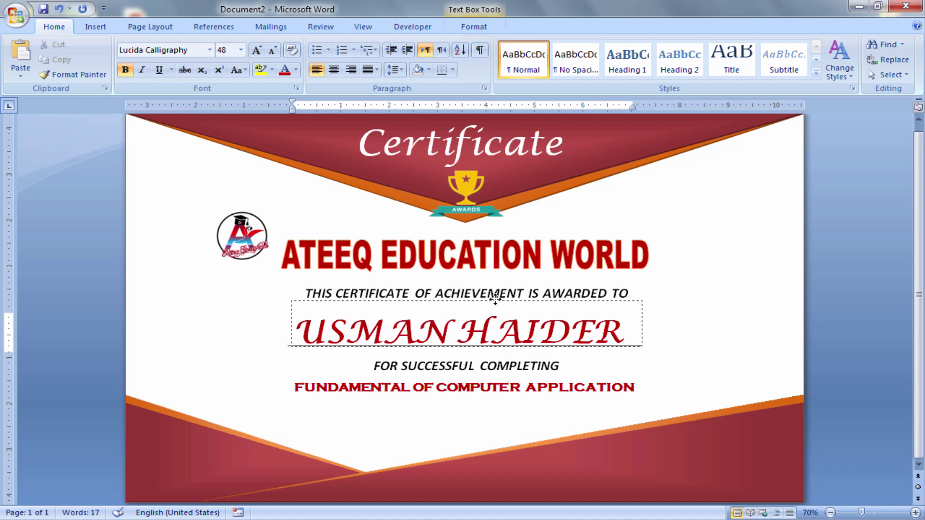
pyautogui.click(493, 295)
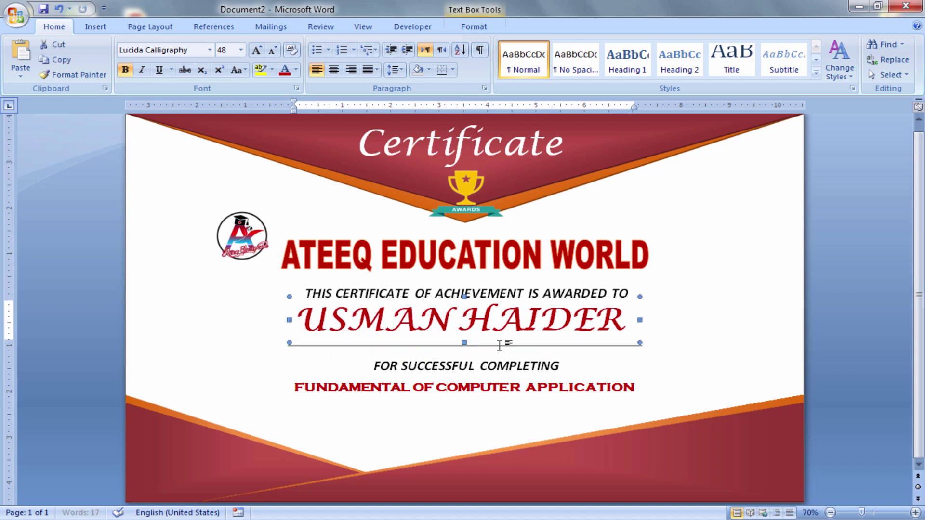
pyautogui.click(495, 348)
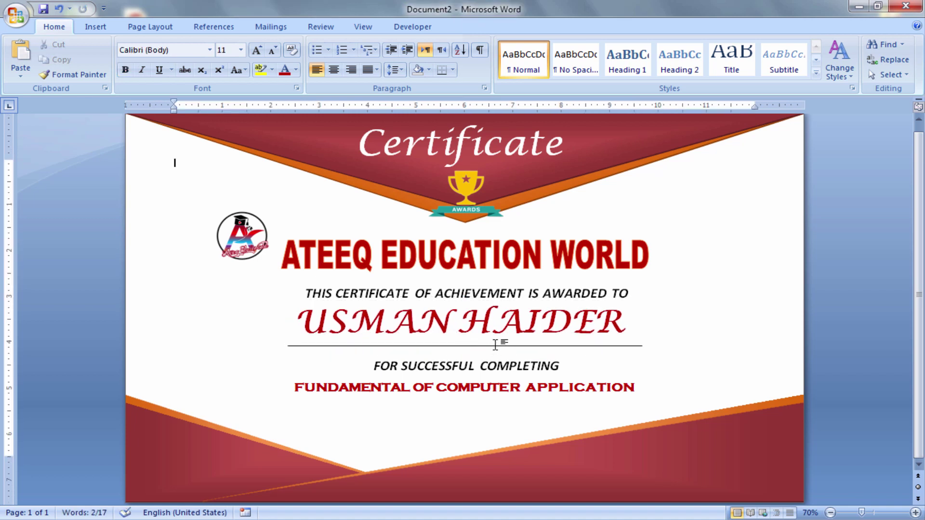
pyautogui.click(628, 345)
pyautogui.press('Up')
pyautogui.press('Up')
pyautogui.press('Up')
pyautogui.press('Up')
pyautogui.press('Up')
pyautogui.press('Up')
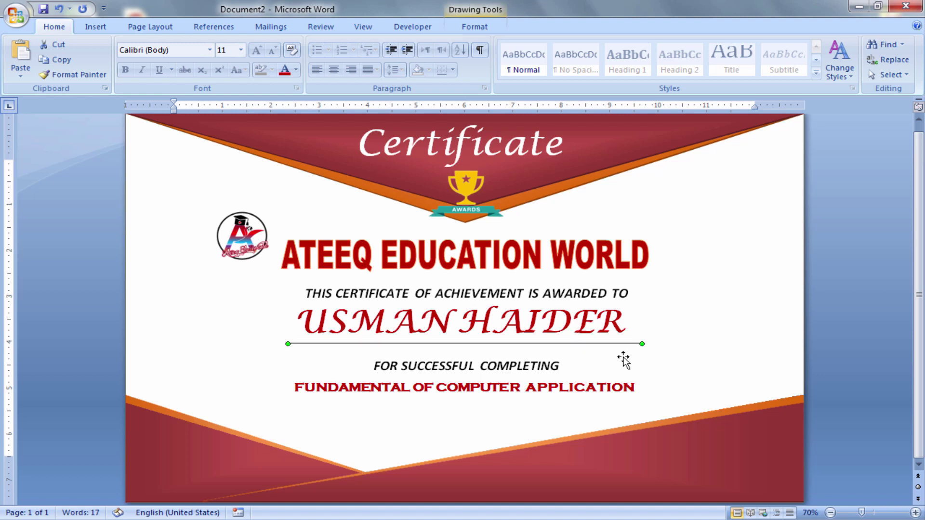
# Step: Nudge the "FOR SUCCESSFUL COMPLETING" text box up slightly, between the underline and the course title
pyautogui.click(489, 369)
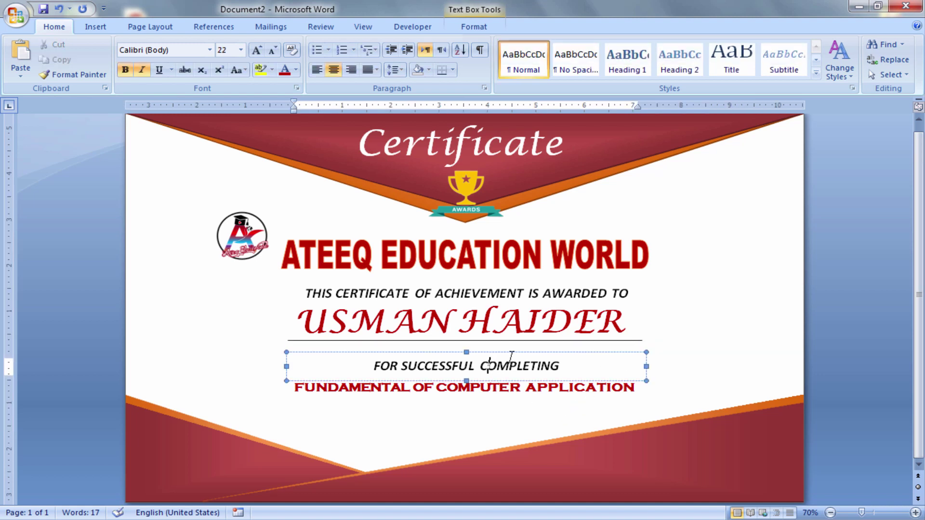
pyautogui.click(513, 355)
pyautogui.press('Up')
pyautogui.press('Up')
pyautogui.press('Up')
pyautogui.press('Up')
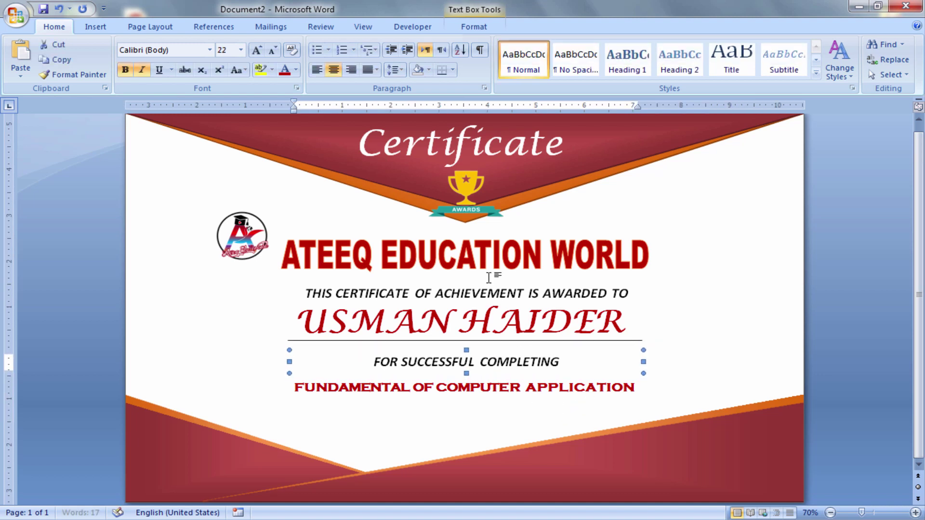
pyautogui.click(542, 392)
pyautogui.click(708, 330)
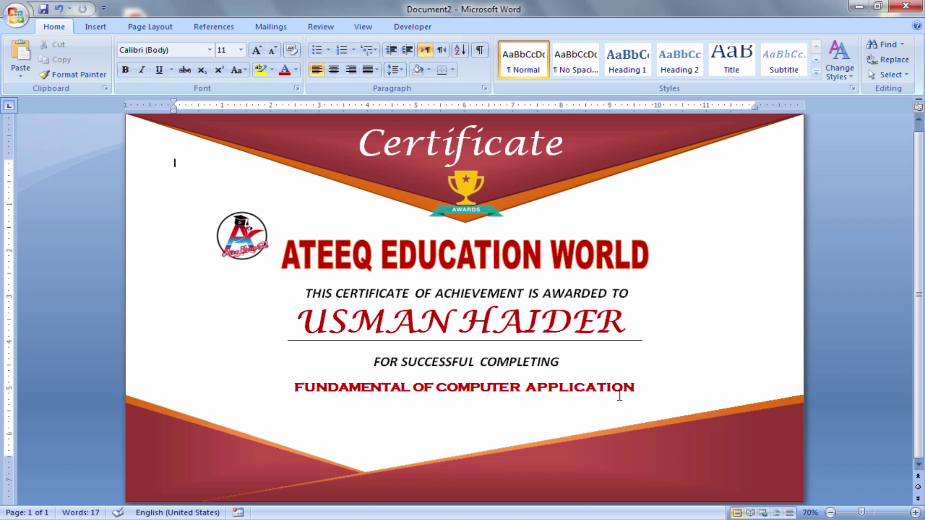
# Step: Move the round logo down level with the ATEEQ EDUCATION WORLD heading and shrink it proportionally to the heading's scale
pyautogui.click(260, 232)
pyautogui.moveTo(243, 239); pyautogui.dragTo(243, 255)
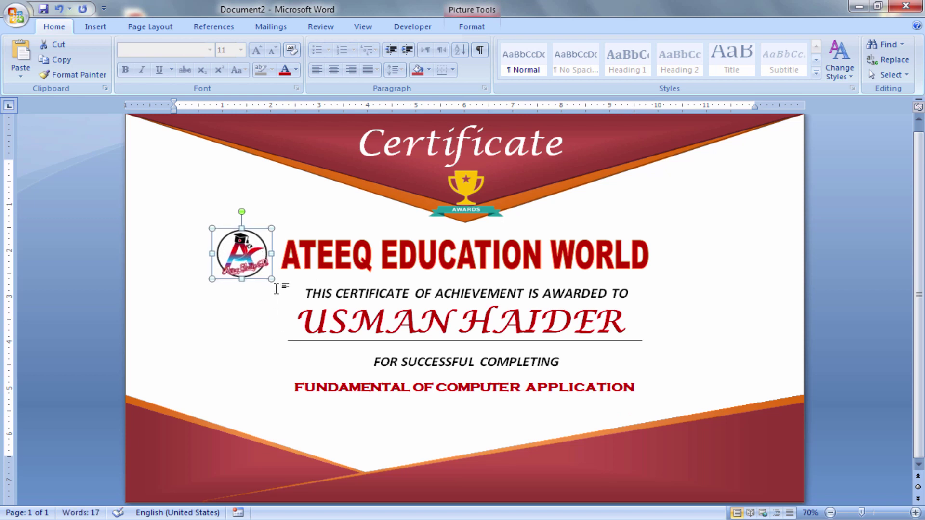
pyautogui.moveTo(269, 277); pyautogui.dragTo(264, 272)
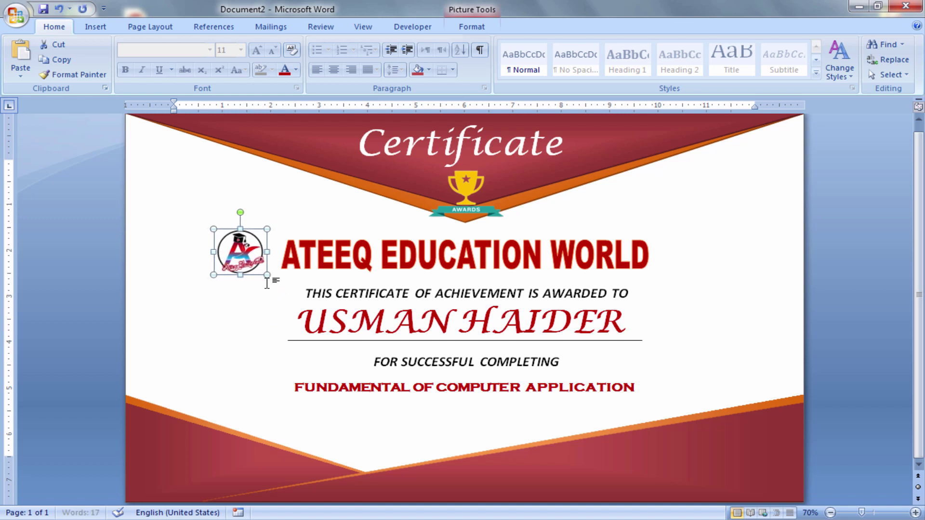
pyautogui.moveTo(269, 276); pyautogui.dragTo(264, 271)
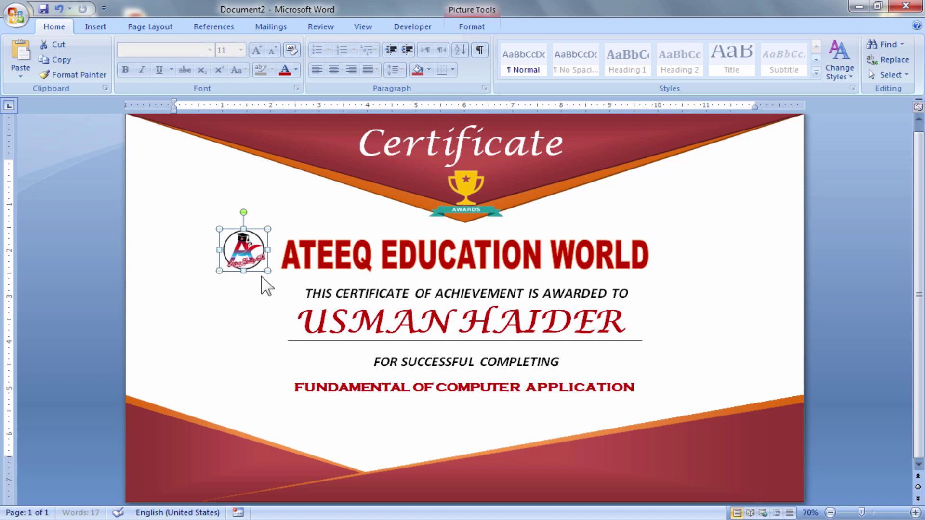
# Step: Move the trophy picture down so that its ribbon sits just above the ATEEQ EDUCATION WORLD heading
pyautogui.click(461, 126)
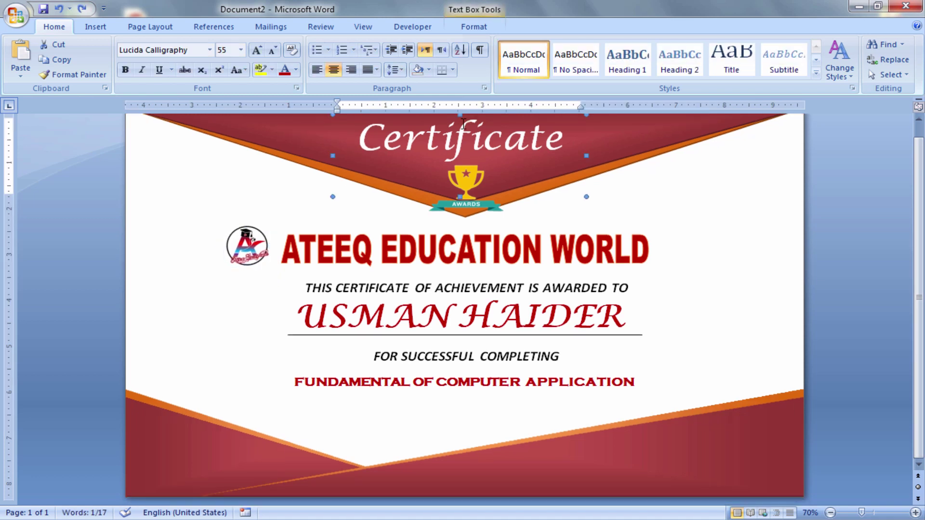
pyautogui.click(748, 221)
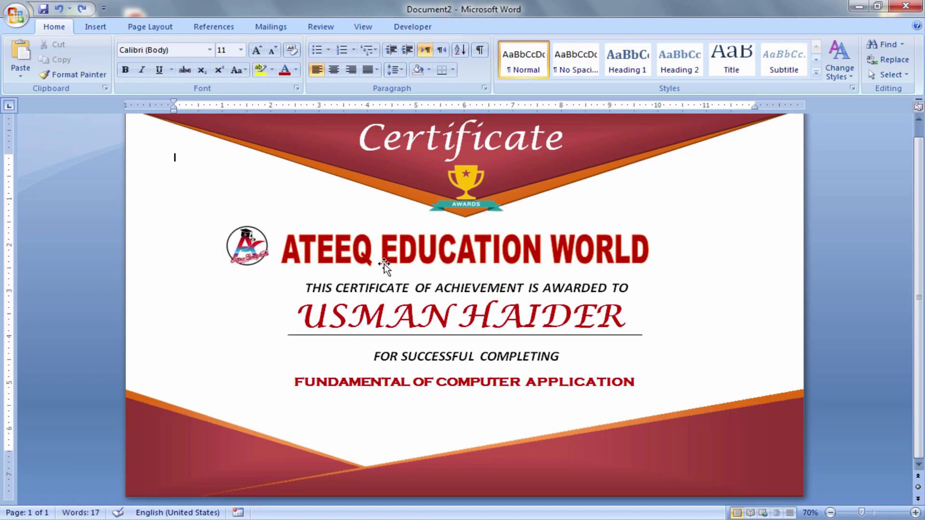
pyautogui.click(507, 143)
pyautogui.click(471, 172)
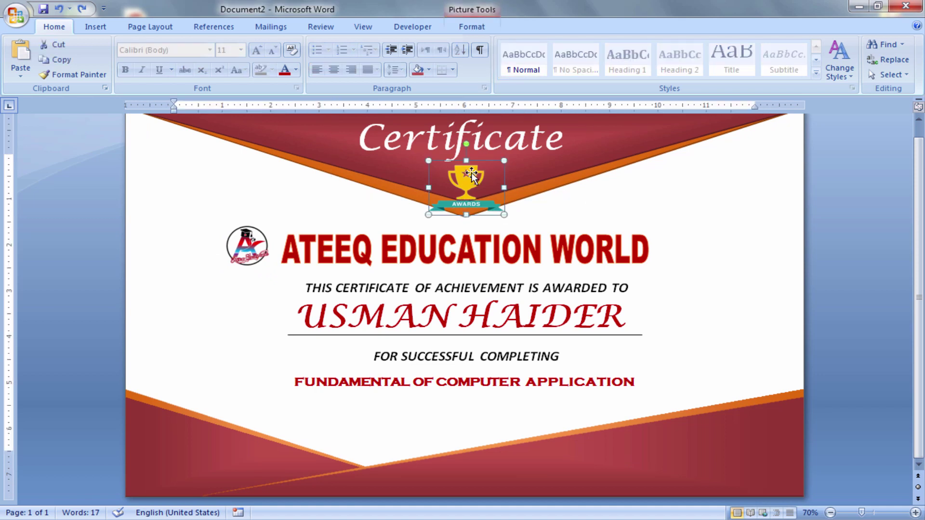
pyautogui.moveTo(468, 178); pyautogui.dragTo(471, 194)
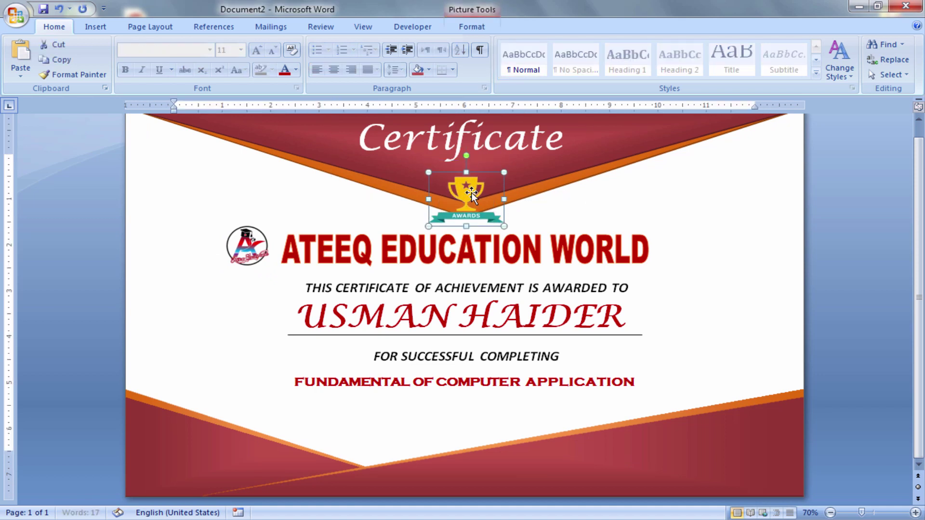
pyautogui.press('Down')
pyautogui.press('Down')
pyautogui.press('Down')
pyautogui.press('Down')
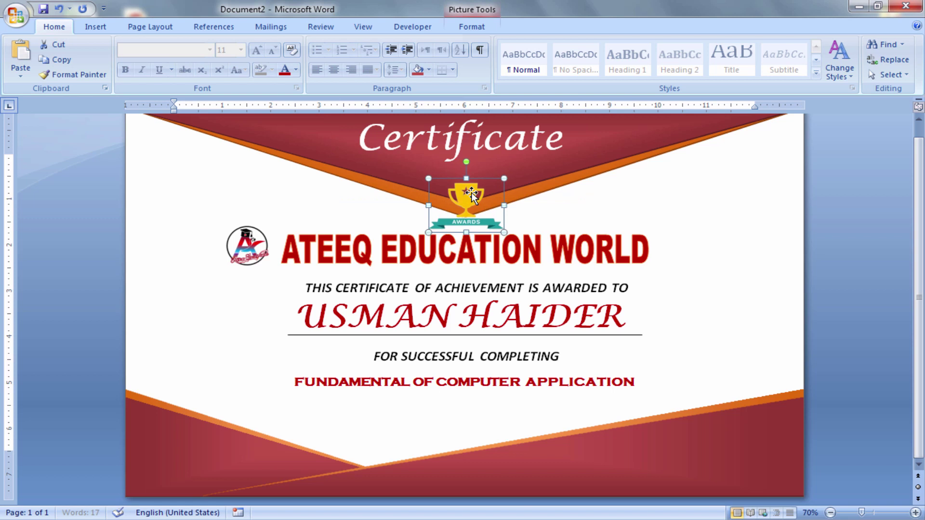
pyautogui.click(685, 211)
# Step: Shorten the "Certificate" title's text box and shift it slightly down and right, centred in the upper red shape
pyautogui.click(501, 154)
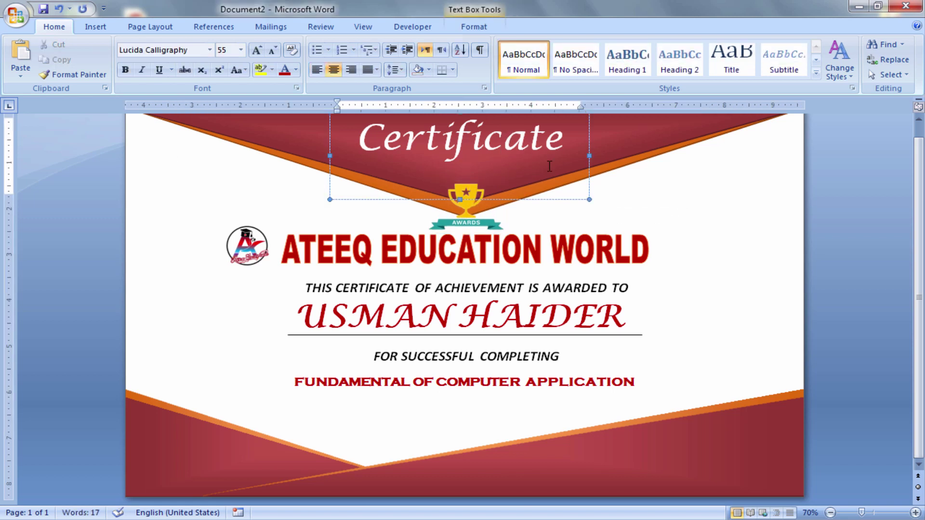
pyautogui.scroll(1, 325, 265)
pyautogui.moveTo(460, 215); pyautogui.dragTo(467, 177)
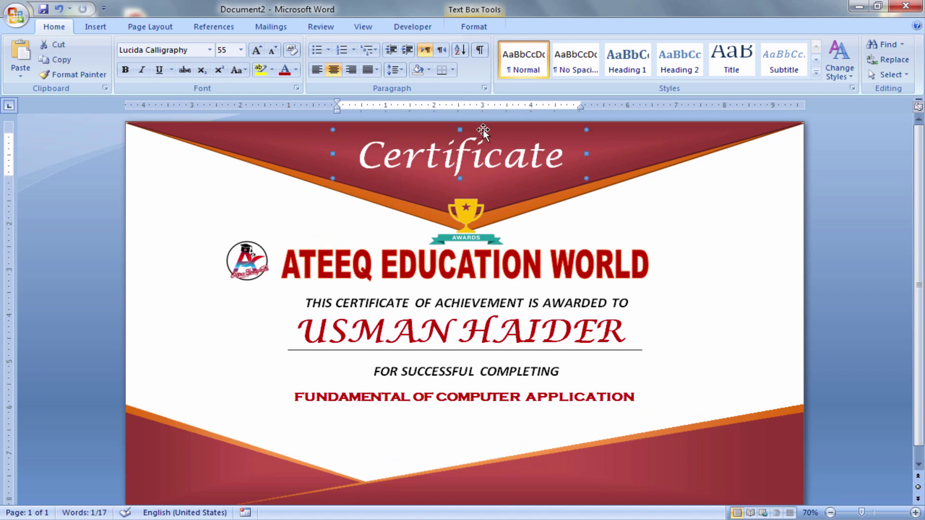
pyautogui.moveTo(483, 129); pyautogui.dragTo(487, 135)
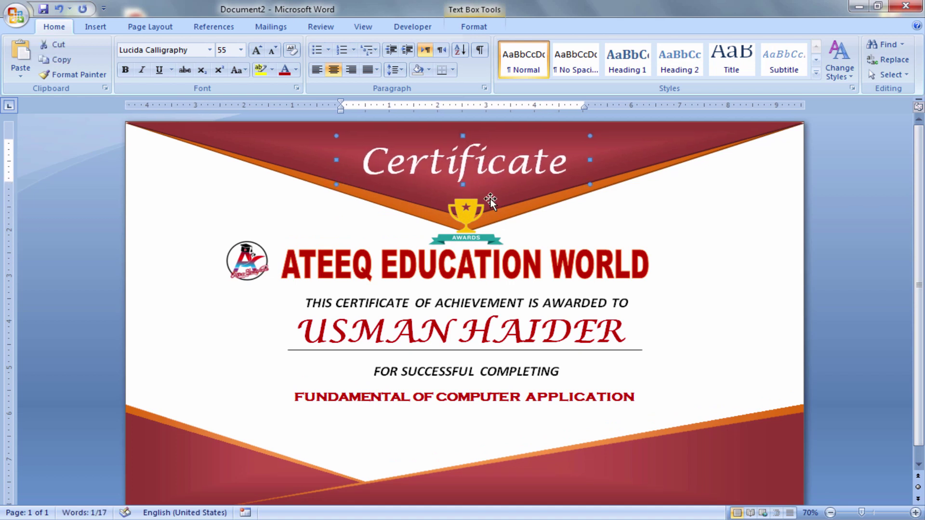
pyautogui.press('Down')
pyautogui.press('Right')
pyautogui.press('Down')
pyautogui.press('Up')
pyautogui.press('Up')
pyautogui.press('Up')
pyautogui.click(699, 213)
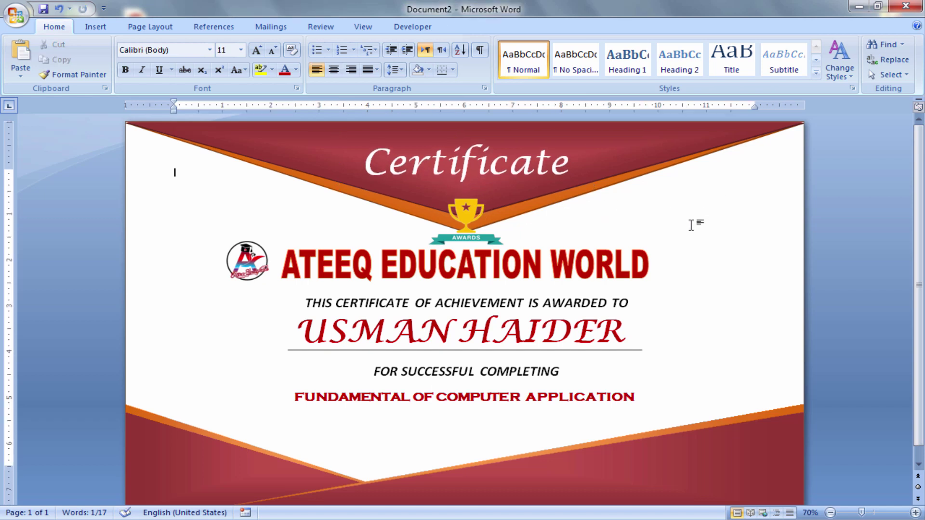
# Step: Enlarge the trophy picture and centre it between the "Certificate" title and the ATEEQ EDUCATION WORLD heading
pyautogui.click(476, 207)
pyautogui.moveTo(493, 199); pyautogui.dragTo(509, 182)
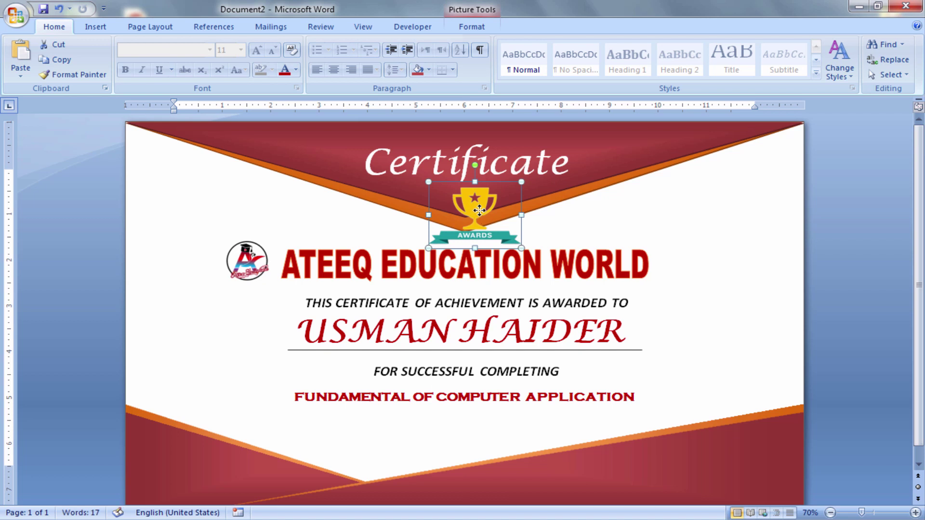
pyautogui.press('Down')
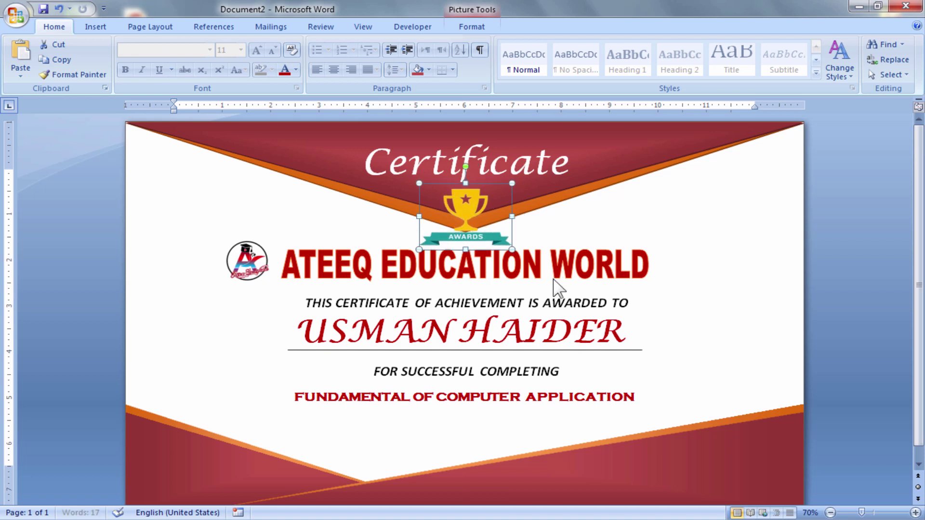
pyautogui.click(726, 236)
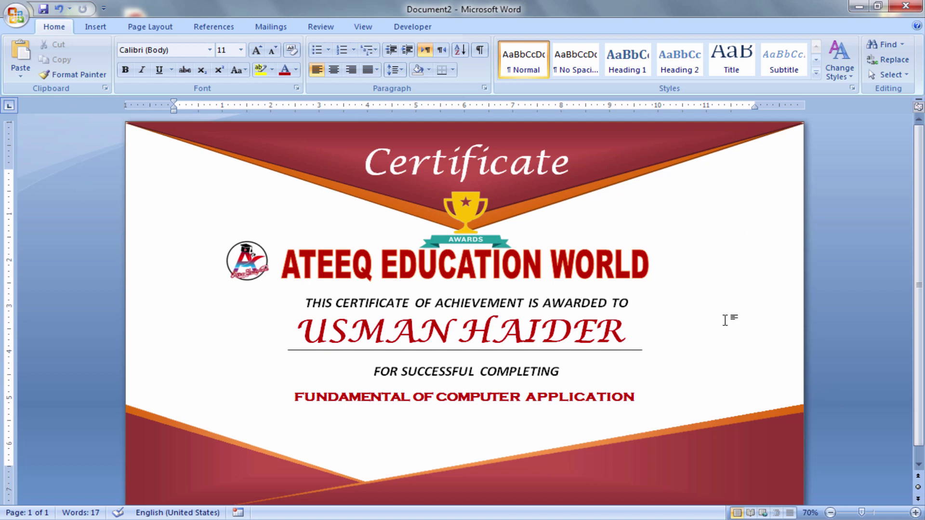
# Step: Insert the gold certificate seal picture from the Pictures library and change its text wrapping so it can be placed freely
pyautogui.click(94, 27)
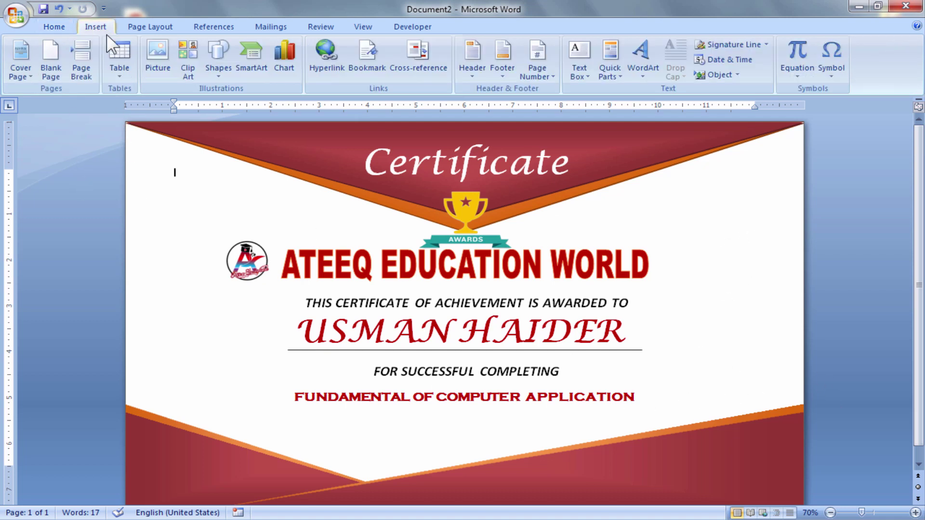
pyautogui.click(148, 66)
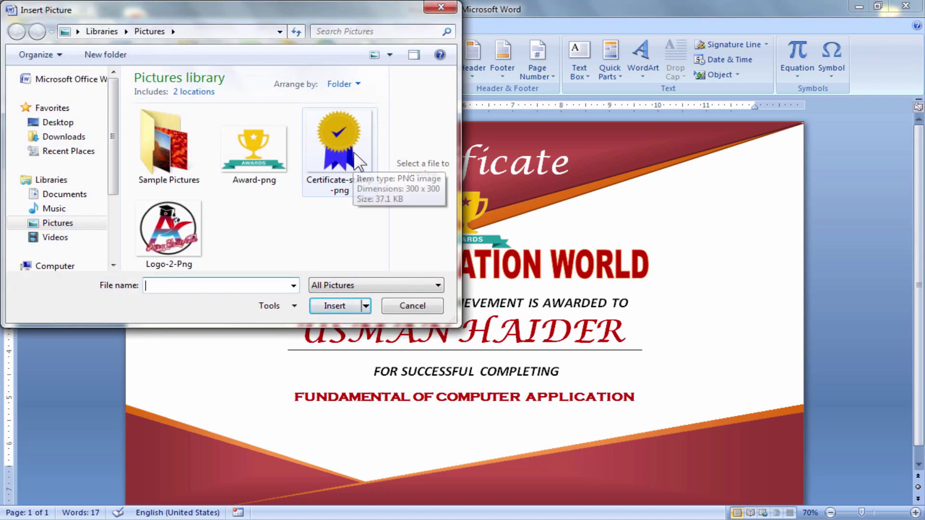
pyautogui.doubleClick(353, 151)
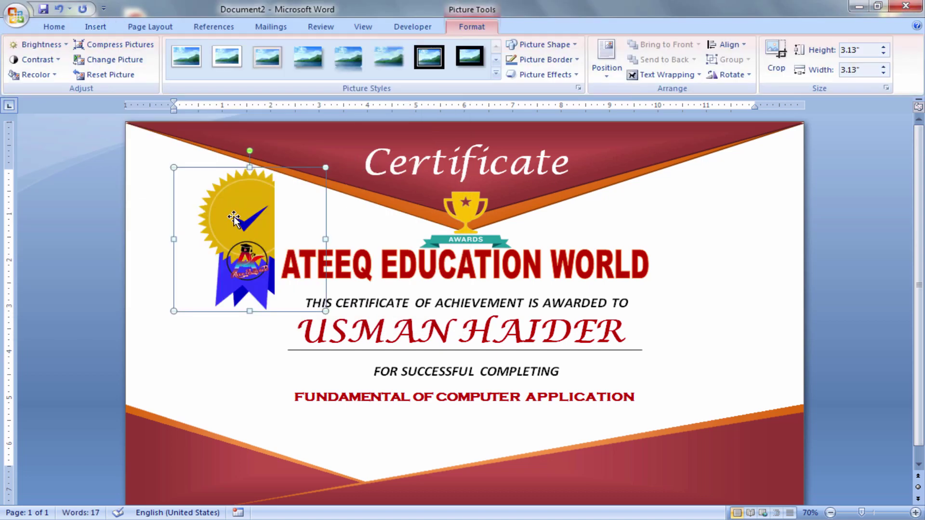
pyautogui.click(645, 75)
pyautogui.click(677, 153)
# Step: Shrink the gold seal to roughly half its size and place it right of the recipient name, above the lower red shape
pyautogui.moveTo(304, 184); pyautogui.dragTo(283, 209)
pyautogui.moveTo(222, 271); pyautogui.dragTo(715, 336)
pyautogui.click(747, 260)
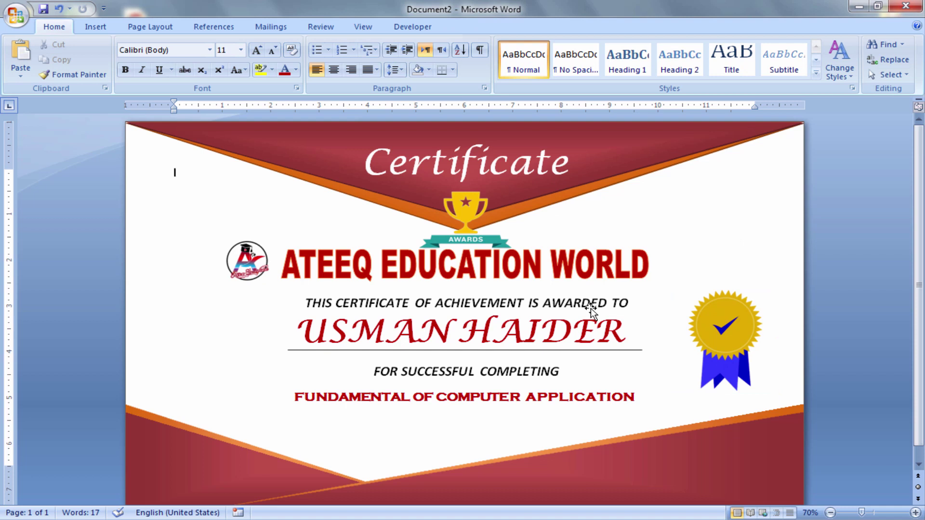
# Step: Draw a text box about 2.06" wide and 0.63" high in the certificate's lower-left corner and enter "DATE" in it
pyautogui.scroll(-1, 910, 392)
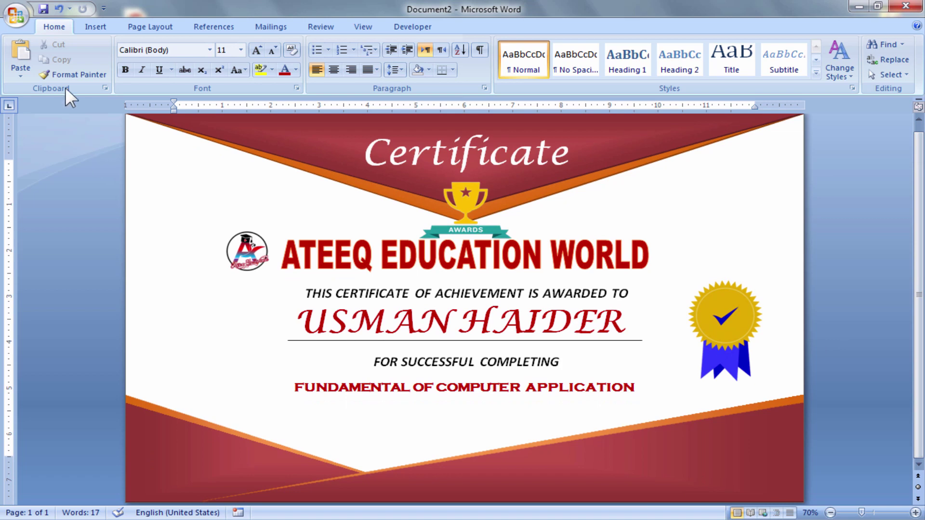
pyautogui.click(95, 28)
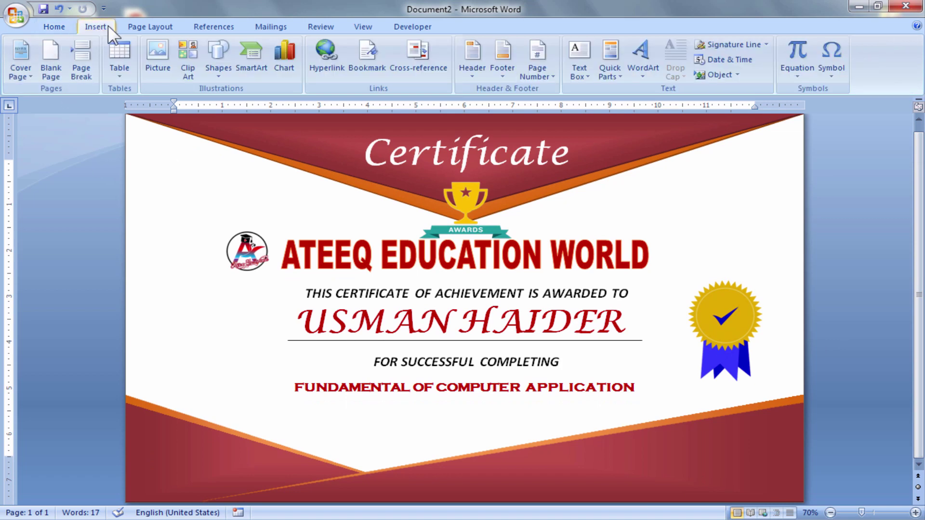
pyautogui.click(226, 74)
pyautogui.click(227, 179)
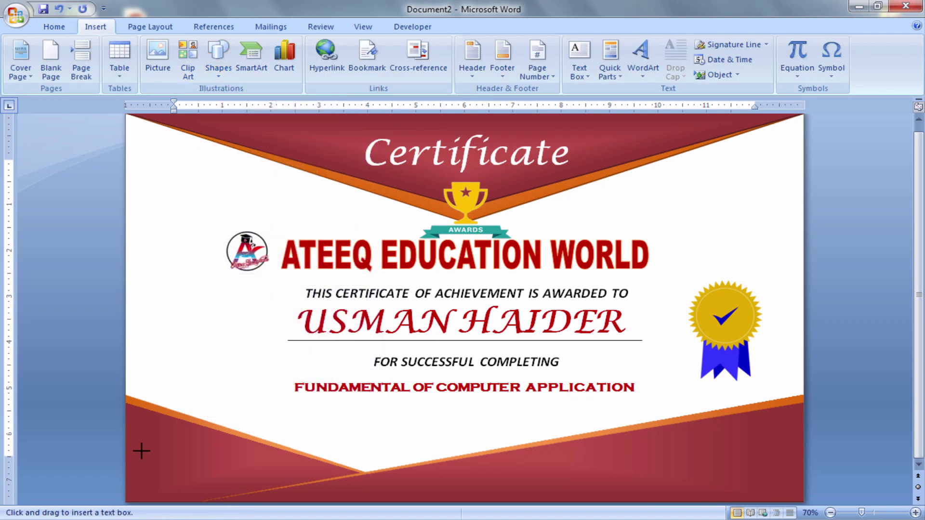
pyautogui.moveTo(136, 461); pyautogui.dragTo(241, 494)
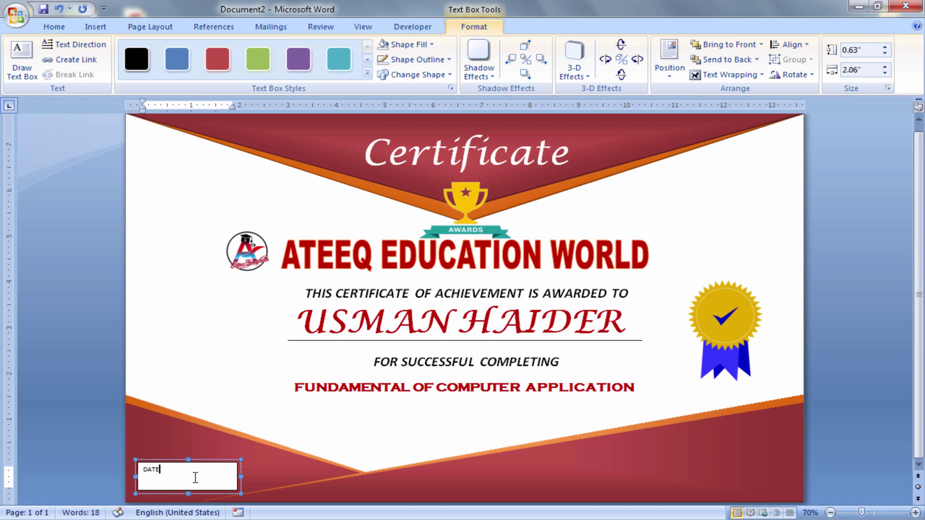
# Step: Increase the font size of the "DATE" text to 20
pyautogui.moveTo(182, 479); pyautogui.dragTo(141, 469)
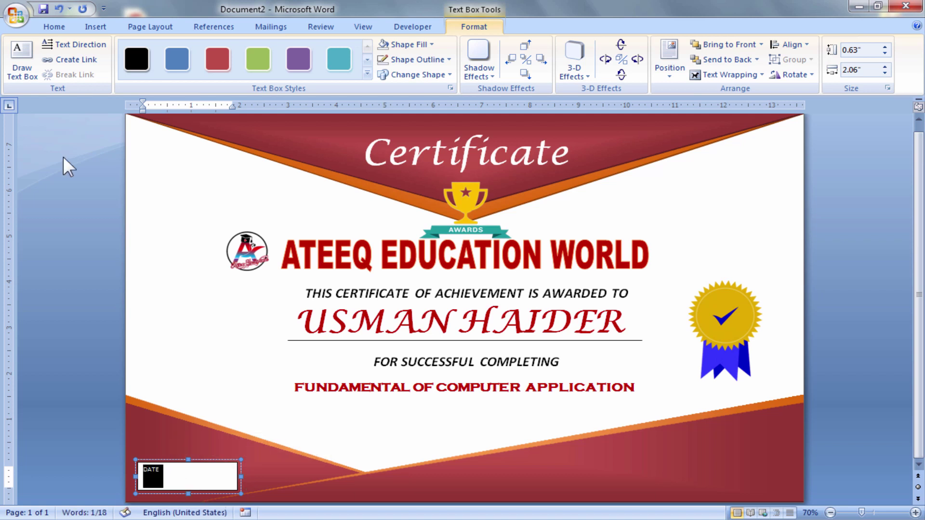
pyautogui.click(57, 25)
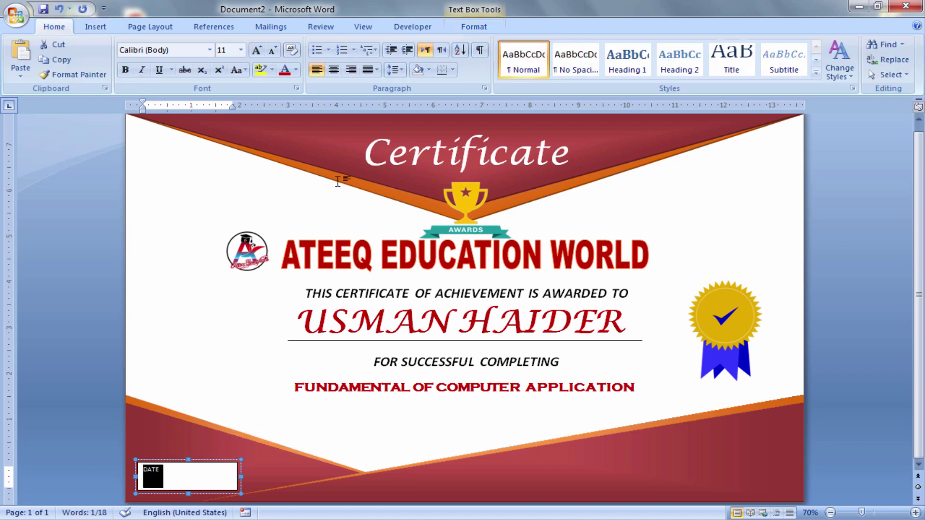
pyautogui.click(256, 51)
pyautogui.click(256, 51)
pyautogui.click(256, 51)
pyautogui.click(256, 51)
pyautogui.click(256, 51)
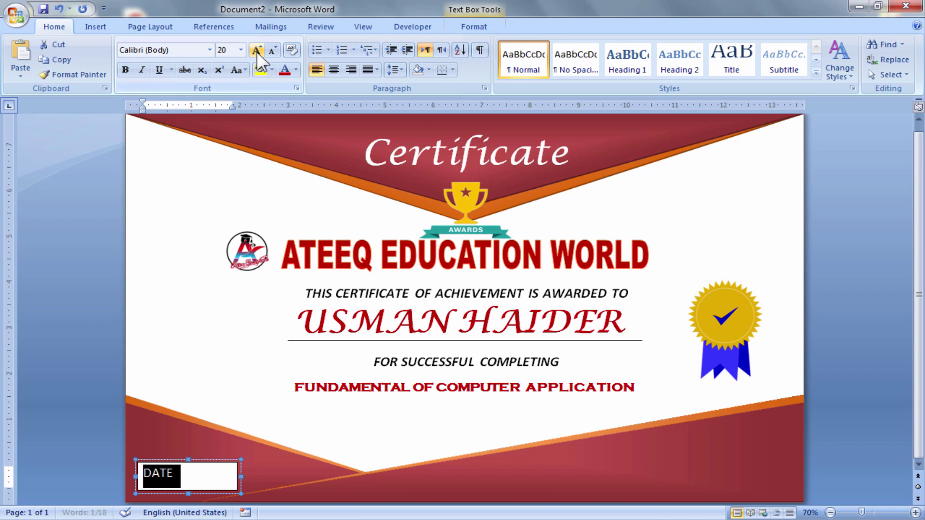
# Step: Increase the "DATE" text to size 24, make it bold and colour it white
pyautogui.click(257, 51)
pyautogui.click(257, 51)
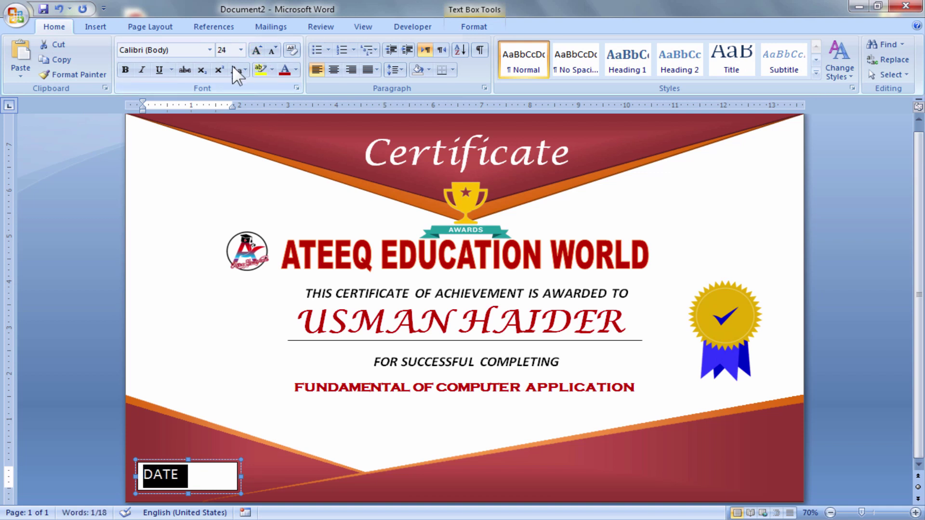
pyautogui.click(210, 50)
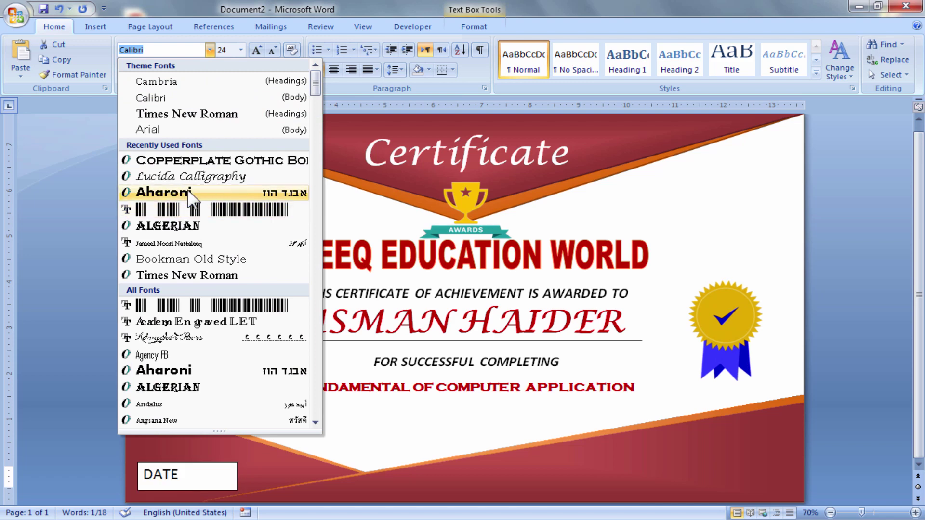
pyautogui.press('Escape')
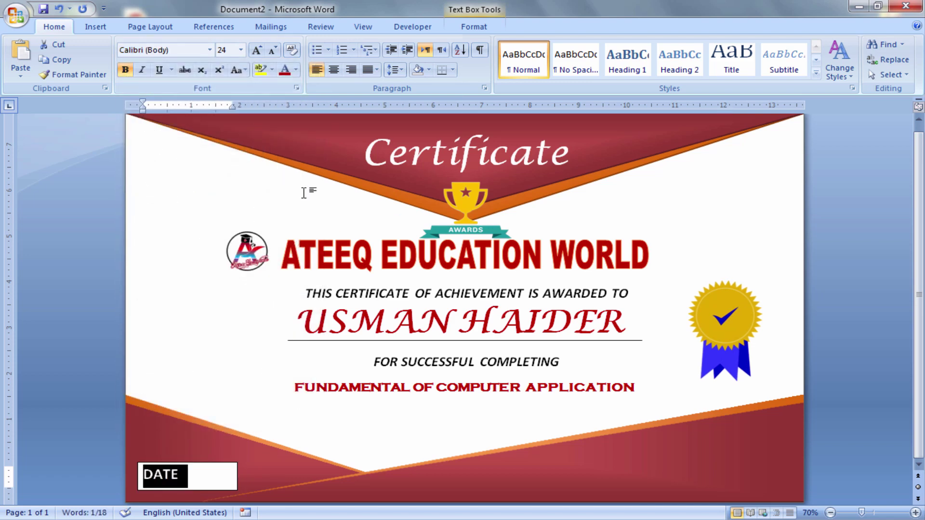
pyautogui.click(295, 69)
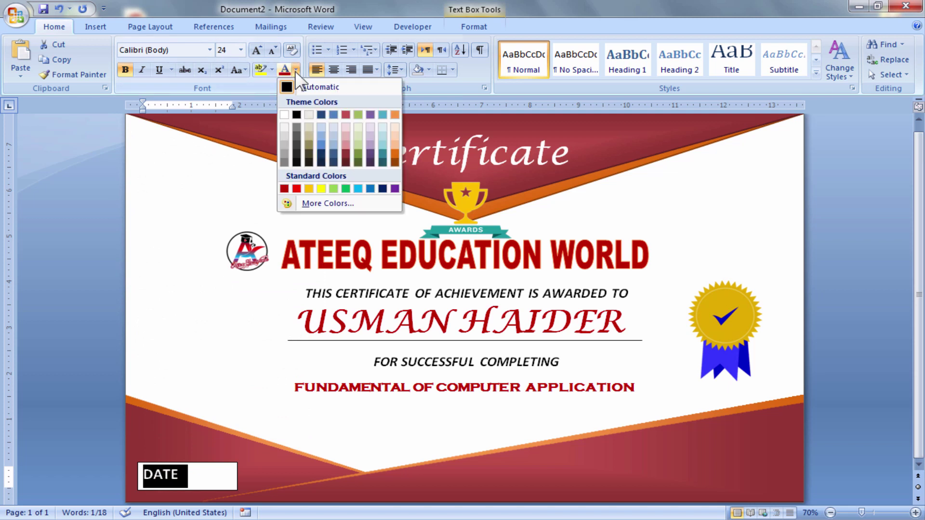
pyautogui.click(283, 117)
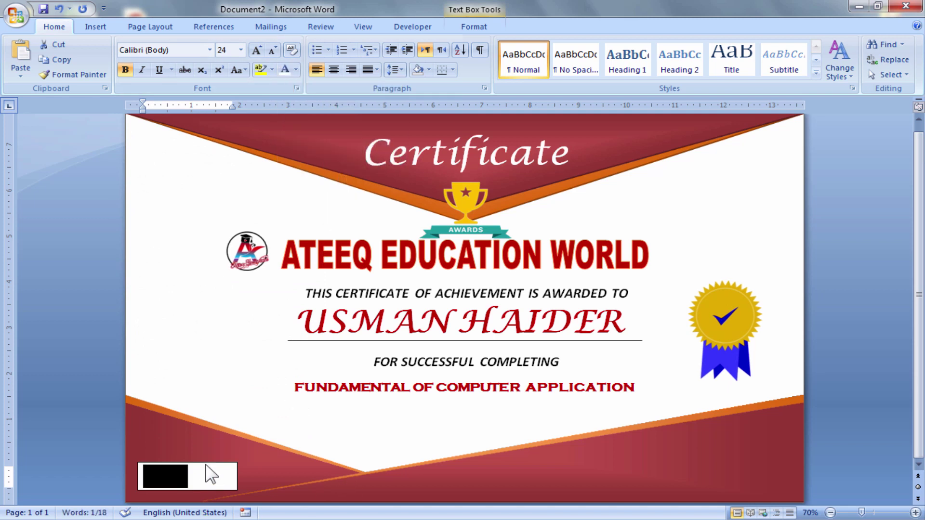
# Step: Remove the fill and the outline from the "DATE" text box so only its text shows on the red shape
pyautogui.click(281, 481)
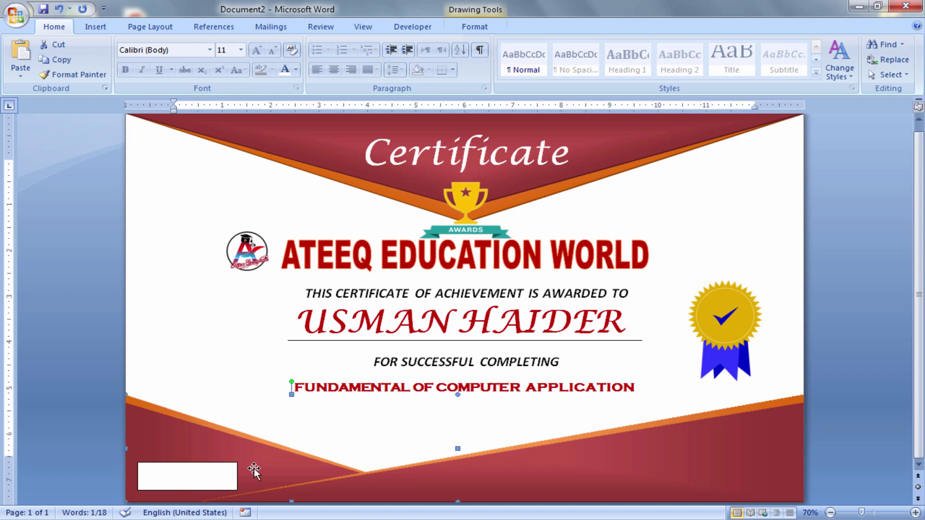
pyautogui.click(224, 466)
pyautogui.click(224, 463)
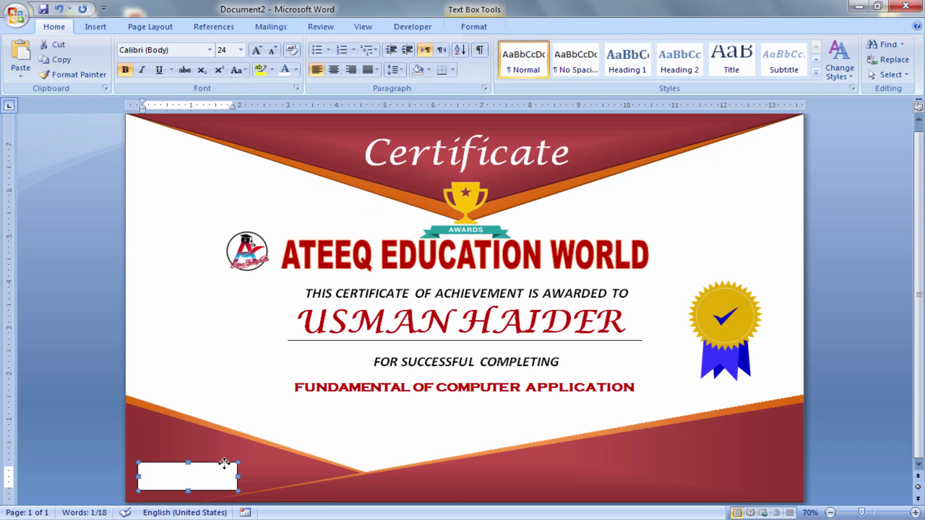
pyautogui.click(472, 27)
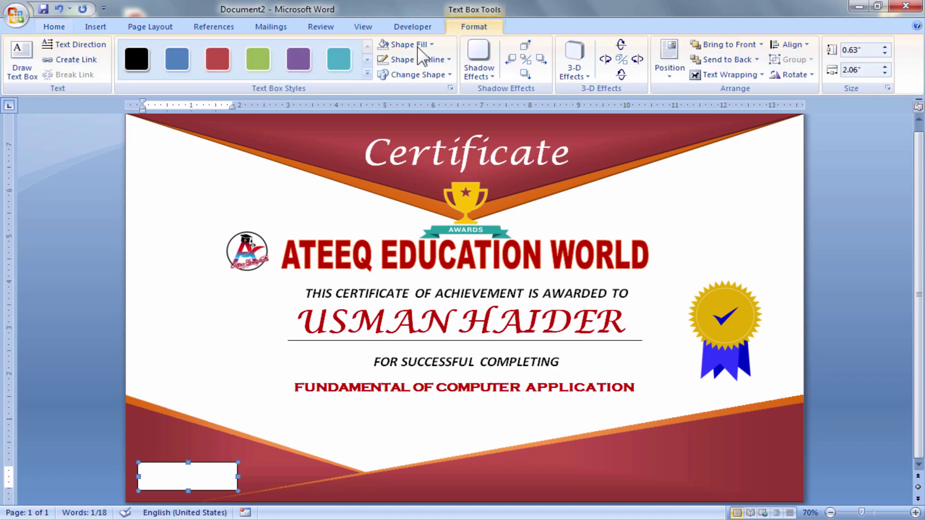
pyautogui.click(404, 45)
pyautogui.click(415, 164)
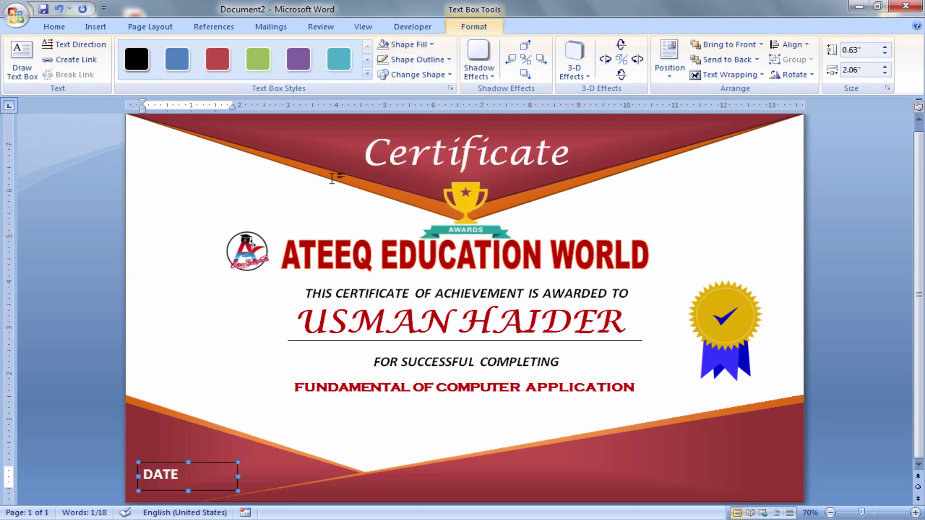
pyautogui.click(430, 62)
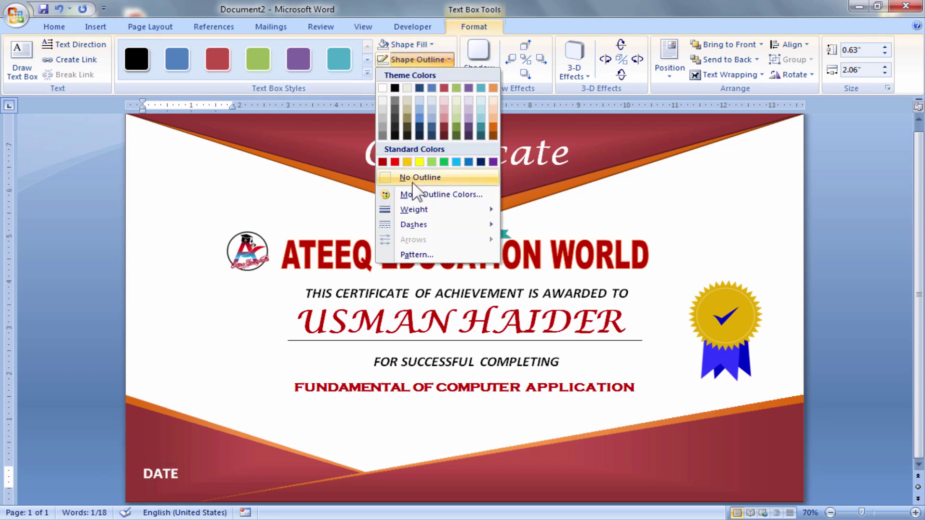
pyautogui.click(409, 177)
# Step: Increase the font size of the "DATE" text to 28
pyautogui.doubleClick(145, 469)
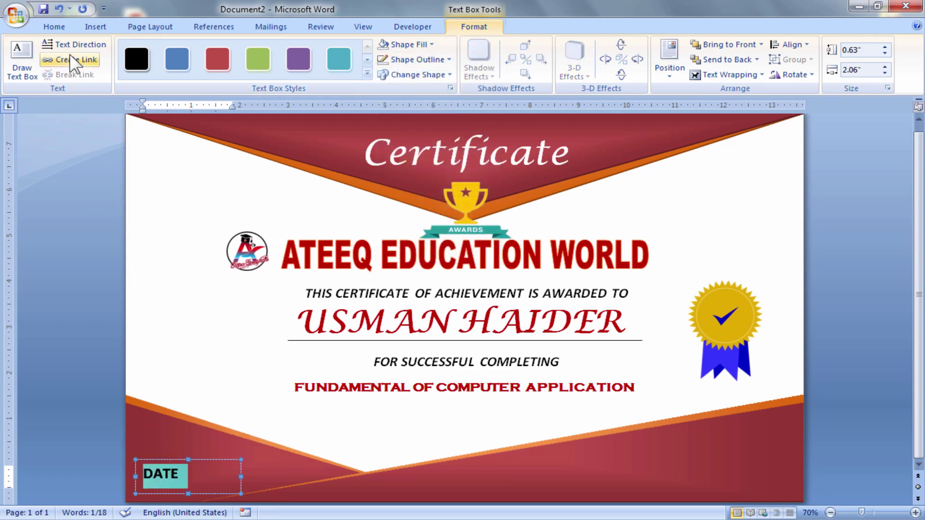
pyautogui.click(54, 26)
pyautogui.click(260, 49)
pyautogui.click(260, 49)
# Step: Narrow the "DATE" text box to fit its word and move it slightly right within the lower-left red area
pyautogui.moveTo(215, 460); pyautogui.dragTo(231, 459)
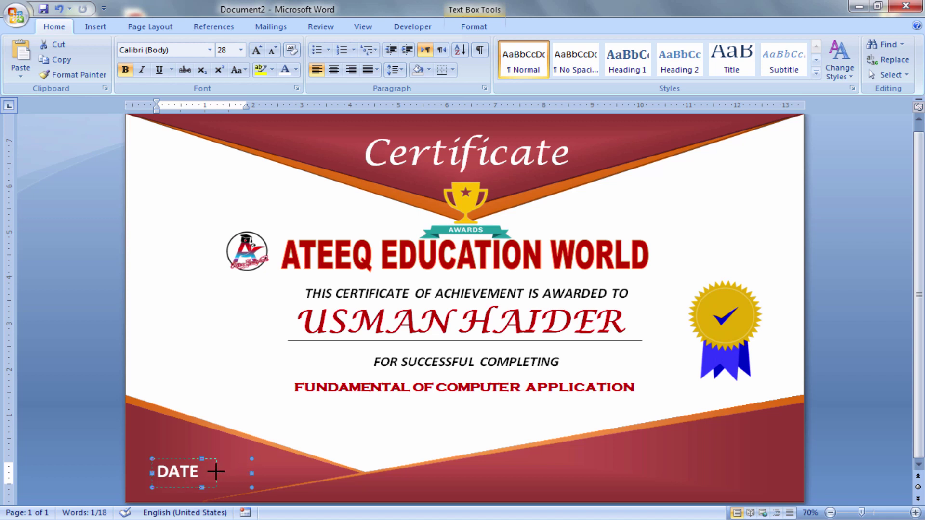
pyautogui.moveTo(200, 458); pyautogui.dragTo(218, 471)
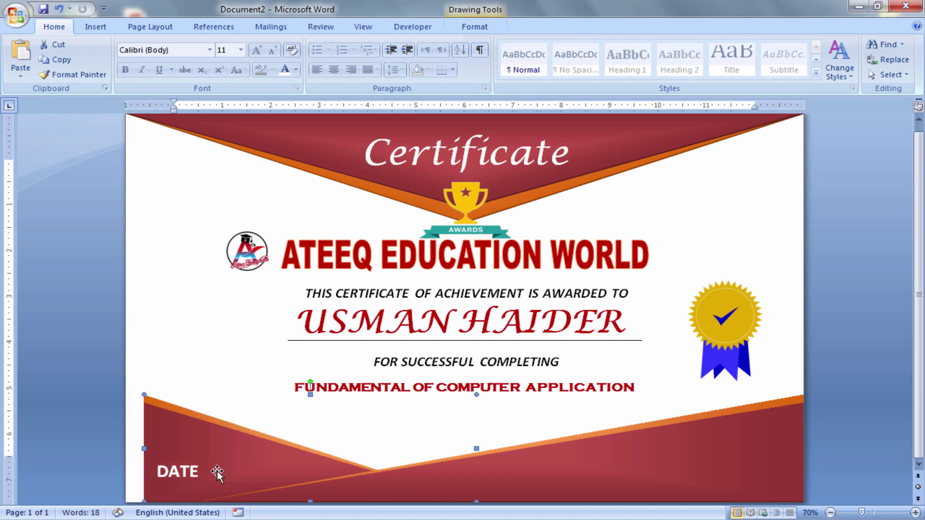
pyautogui.hotkey('ctrl', 'z')
pyautogui.click(191, 462)
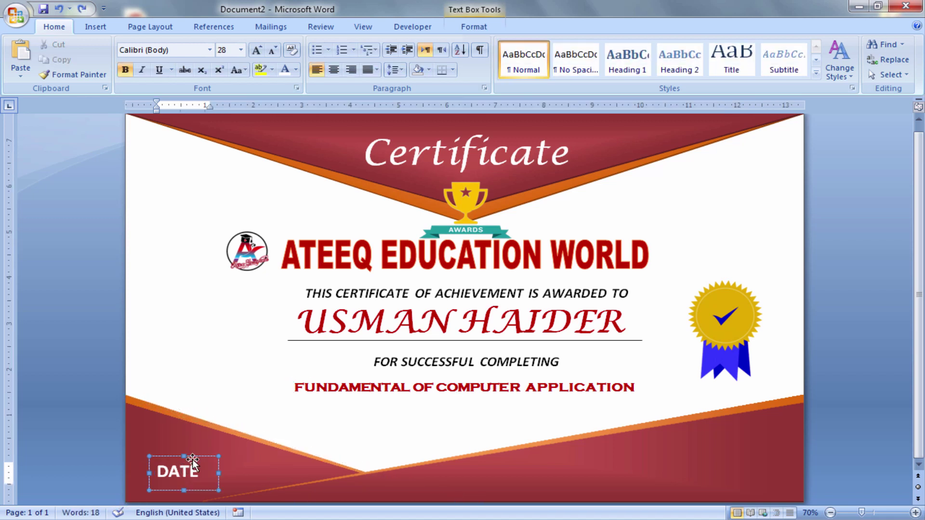
pyautogui.moveTo(192, 462); pyautogui.dragTo(205, 463)
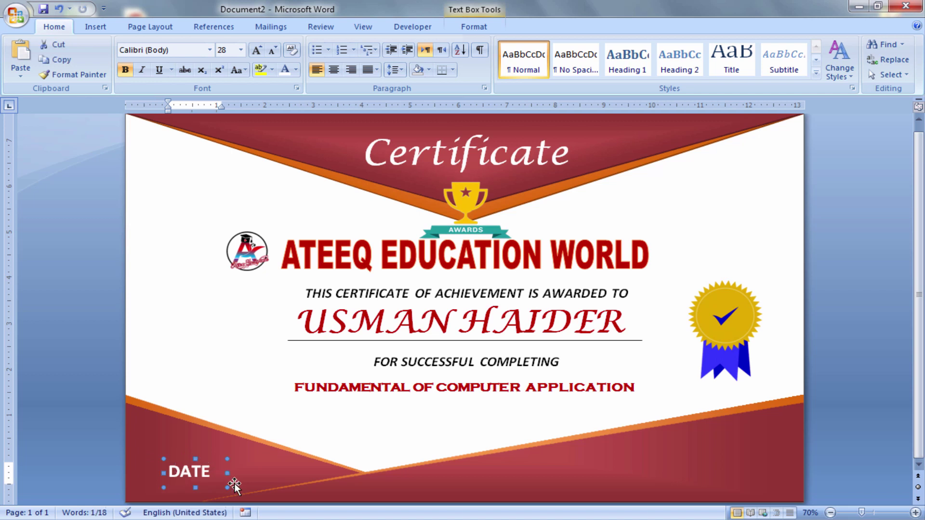